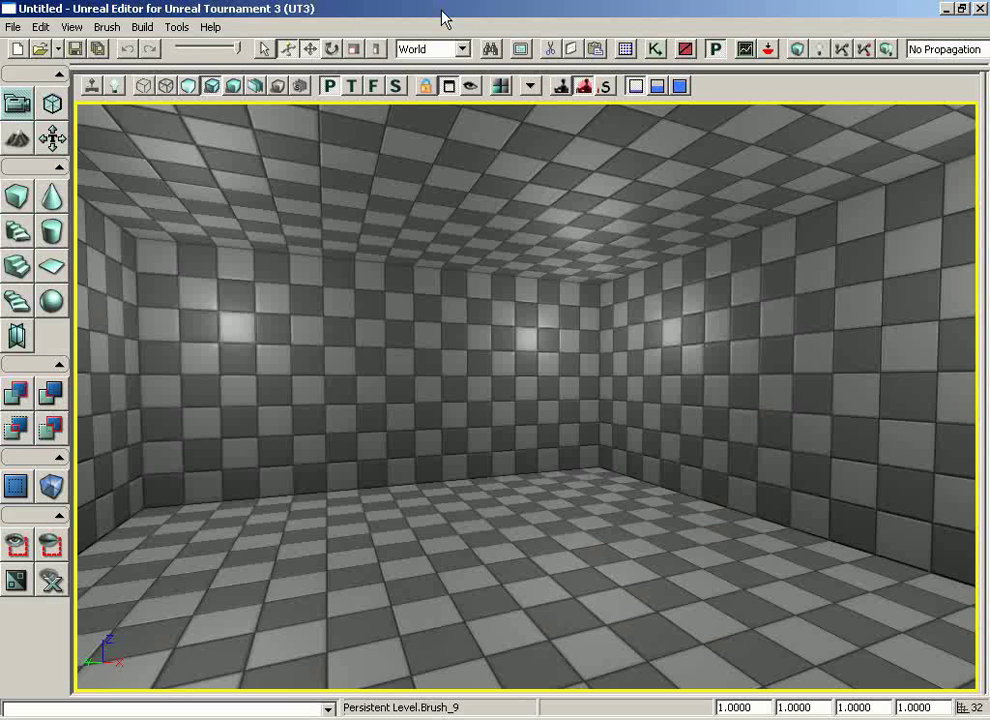
- Move the red builder brush into the checkered room, close to the side wall
left_click(110, 27)
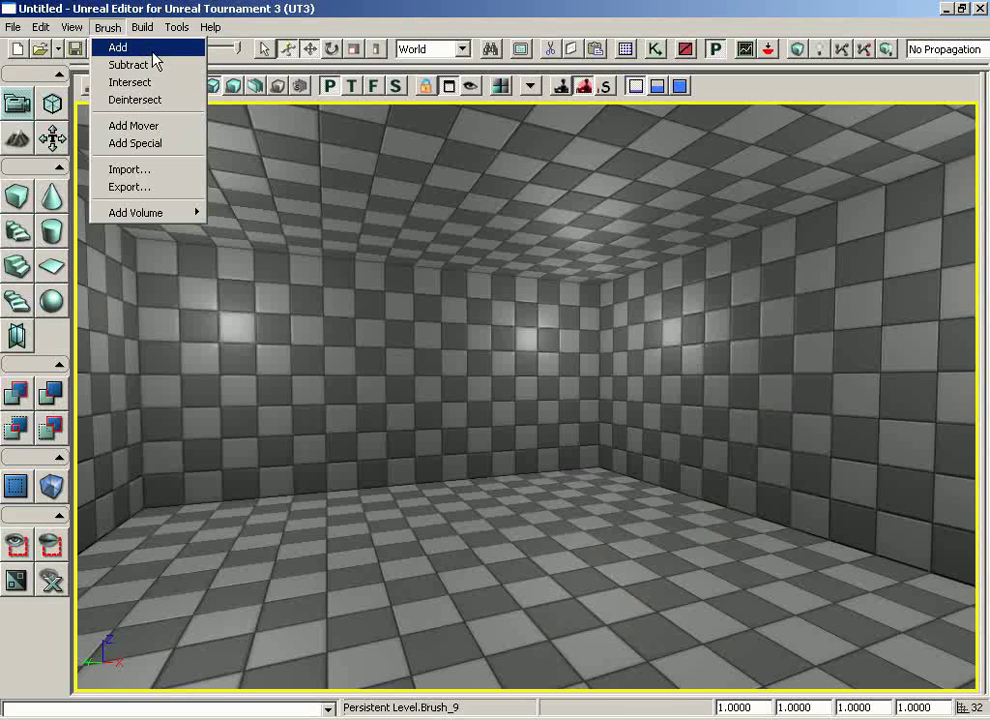
mouse_move(408, 208)
left_mouse_down()
mouse_move(375, 313)
mouse_move(366, 393)
left_mouse_up()
mouse_move(366, 393)
middle_mouse_down()
mouse_move(188, 403)
mouse_move(122, 418)
middle_mouse_up()
mouse_move(540, 276)
right_mouse_down()
mouse_move(532, 271)
mouse_move(483, 311)
right_mouse_up()
middle_click_drag(483, 311, 487, 193)
mouse_move(487, 192)
left_mouse_down()
mouse_move(482, 247)
mouse_move(524, 254)
left_mouse_up()
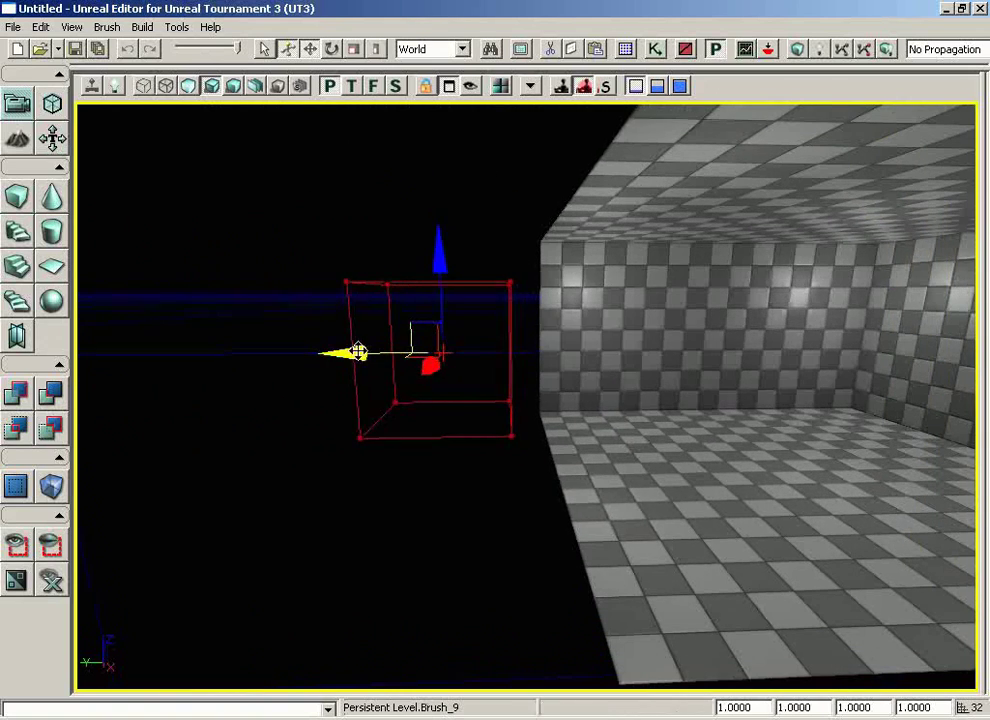
mouse_move(360, 349)
left_mouse_down()
mouse_move(853, 349)
mouse_move(977, 365)
mouse_move(980, 388)
left_mouse_up()
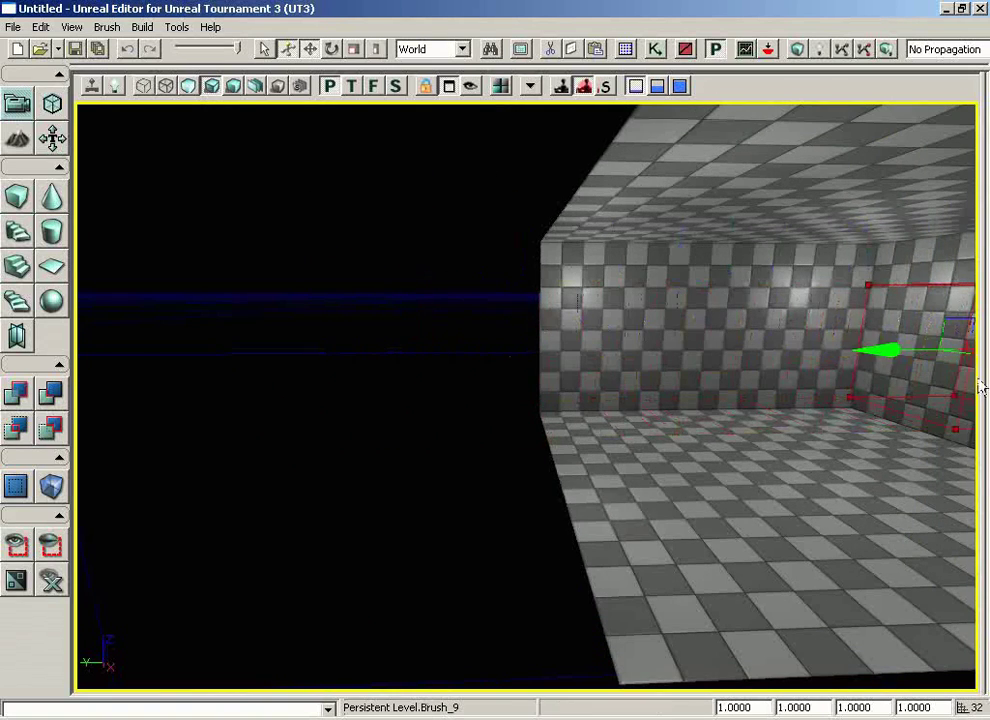
mouse_move(474, 350)
left_mouse_down()
mouse_move(680, 348)
mouse_move(780, 325)
mouse_move(760, 102)
mouse_move(701, 101)
mouse_move(975, 103)
left_mouse_up()
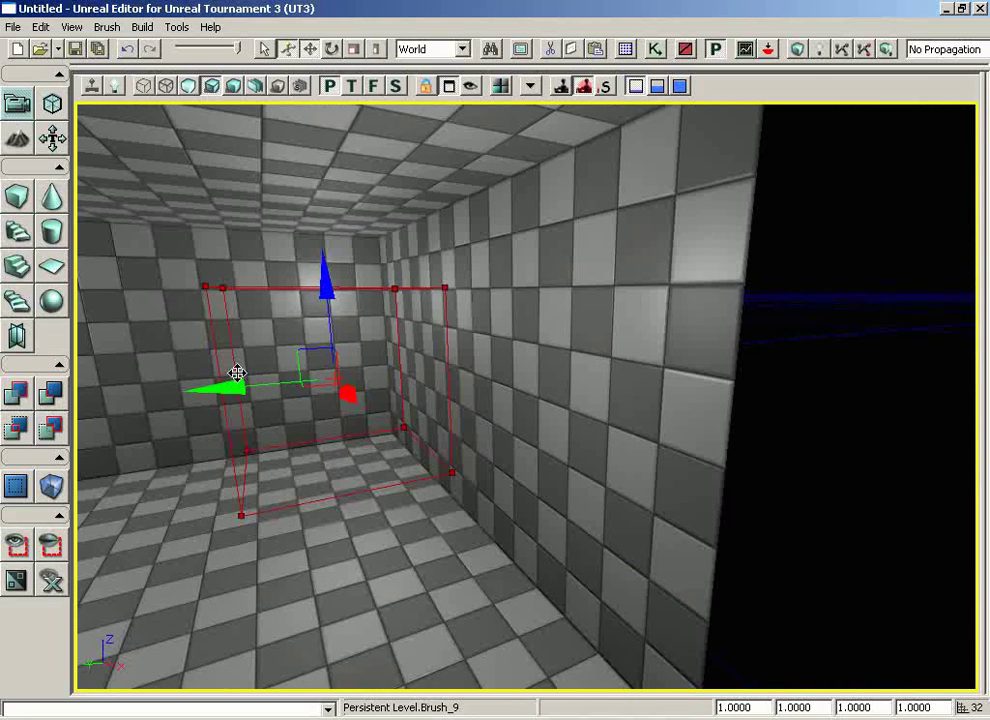
left_click_drag(226, 385, 203, 387)
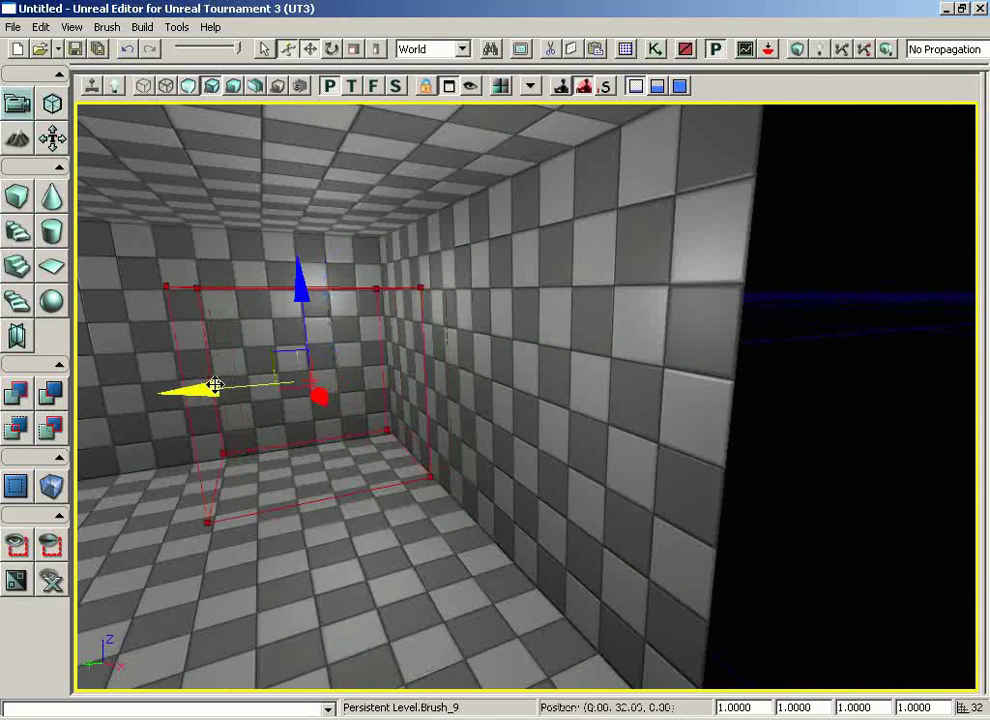
- Add a solid block from the builder brush, and move the builder brush back outside the room
left_click(112, 28)
left_click(118, 46)
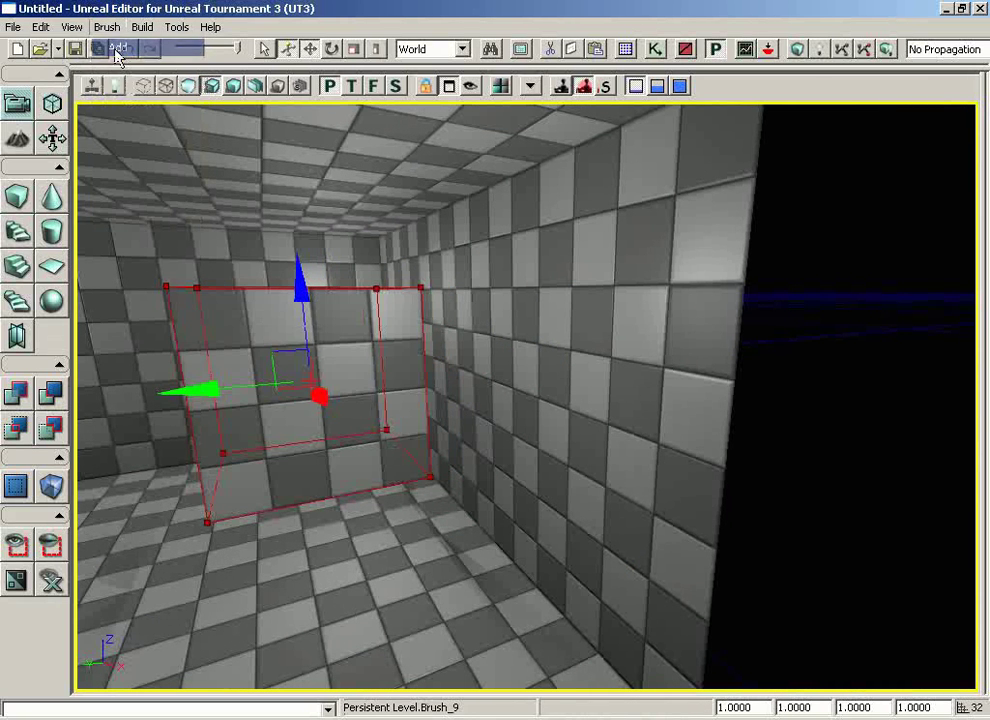
mouse_move(210, 389)
left_mouse_down()
mouse_move(700, 389)
mouse_move(300, 430)
mouse_move(309, 460)
mouse_move(80, 458)
mouse_move(92, 470)
mouse_move(342, 499)
mouse_move(186, 508)
left_mouse_up()
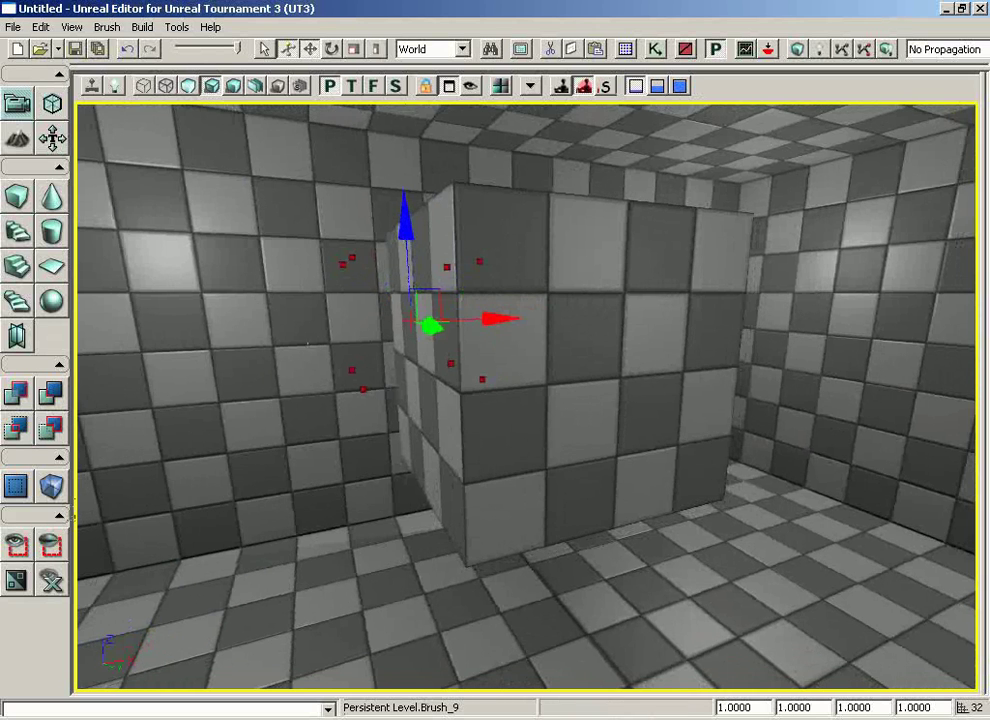
- Select the newly added block by its blue outline in the maximized top view
left_click(454, 88)
left_click_drag(370, 170, 262, 97)
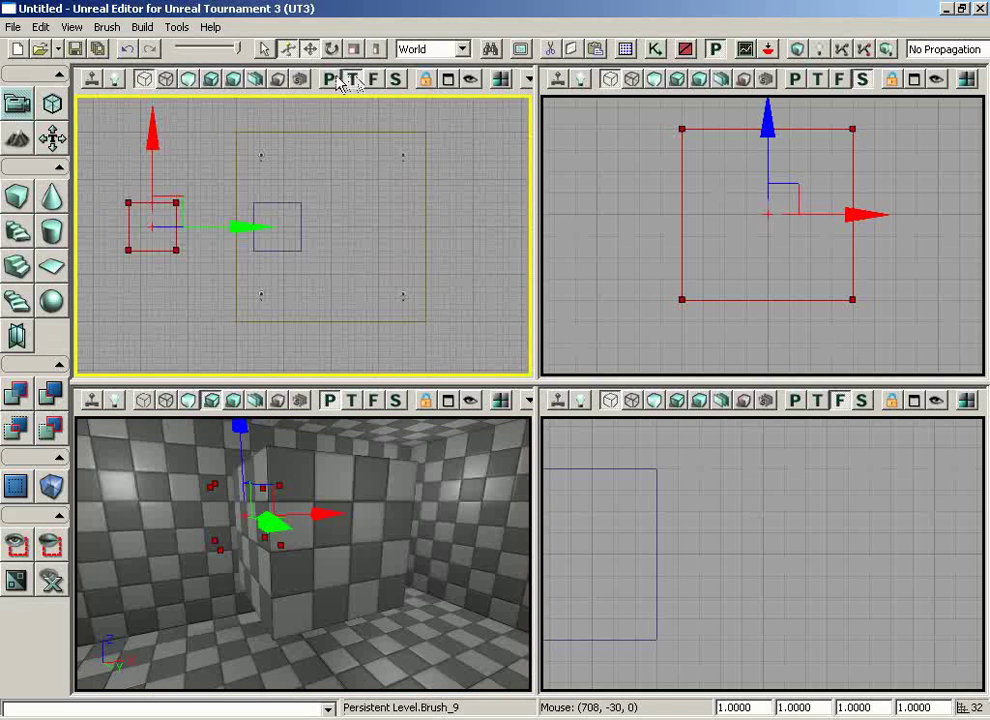
left_click(449, 79)
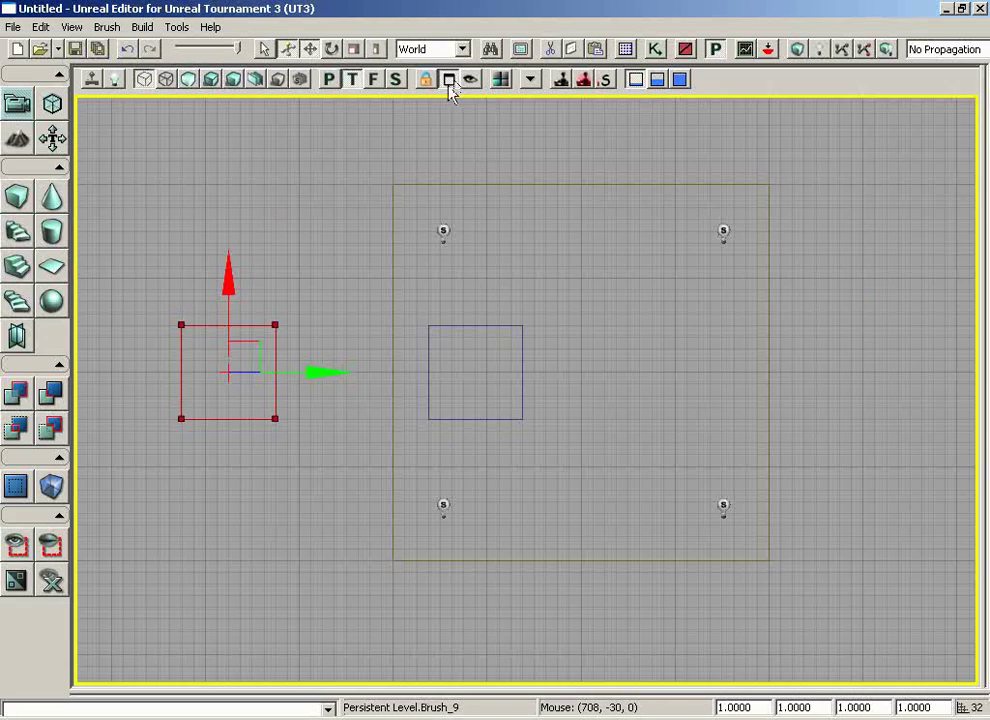
scroll(588, 223, "up", 2)
scroll(597, 245, "up", 2)
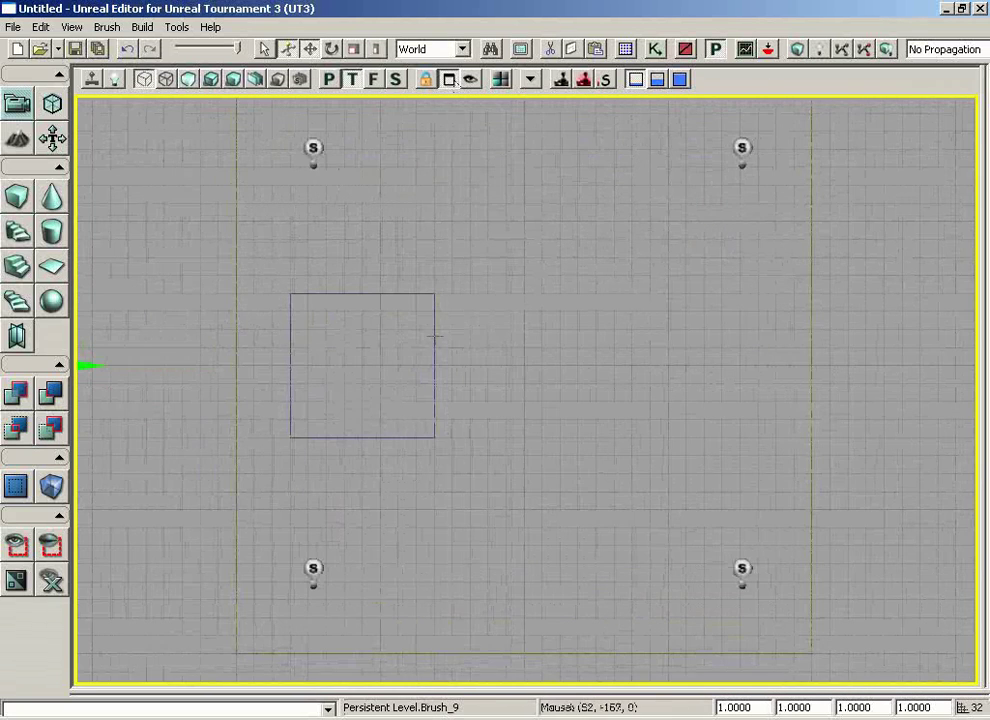
left_click(435, 336)
left_click_drag(556, 288, 545, 310)
scroll(543, 310, "up", 1)
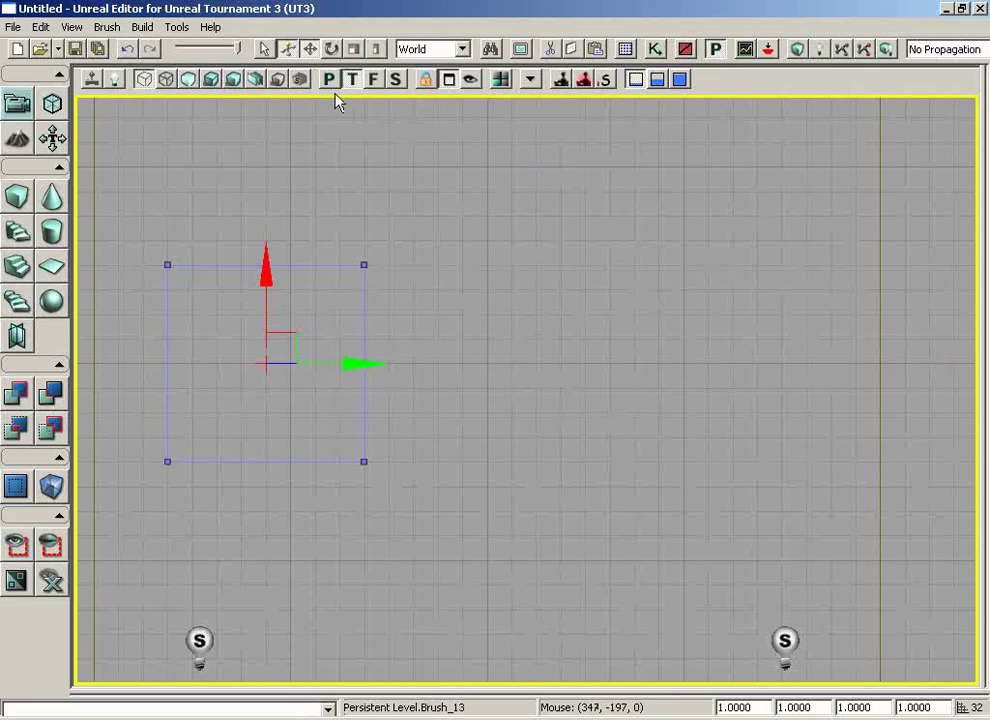
- Examine the added block in the maximized perspective view, comparing brush wireframe display with lit display
left_click(448, 80)
left_click(200, 440)
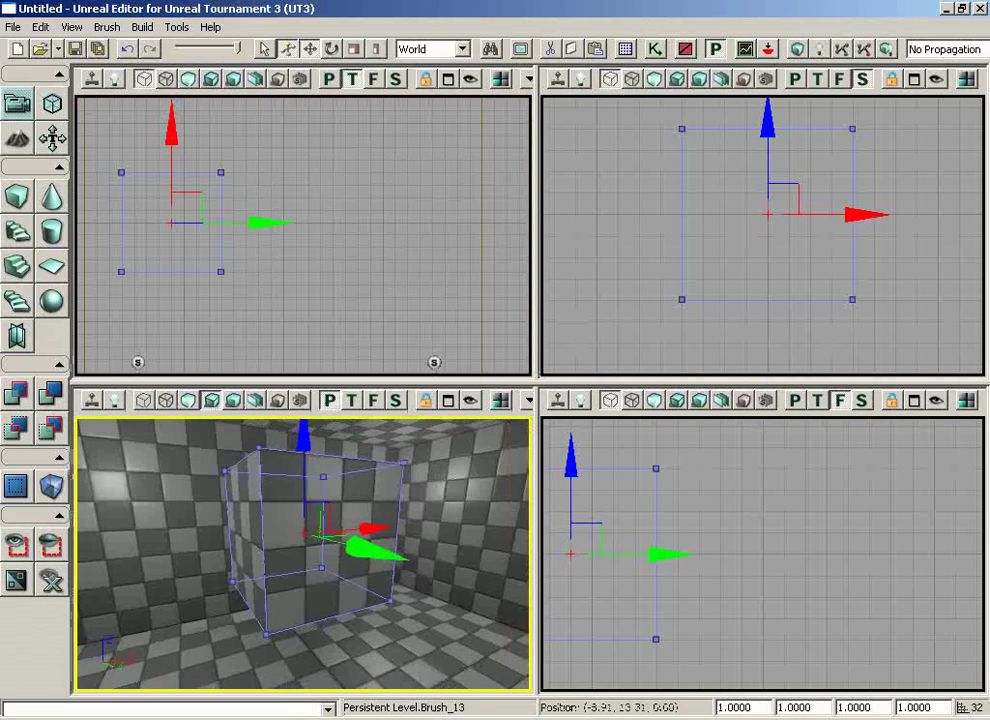
left_click_drag(226, 447, 235, 464)
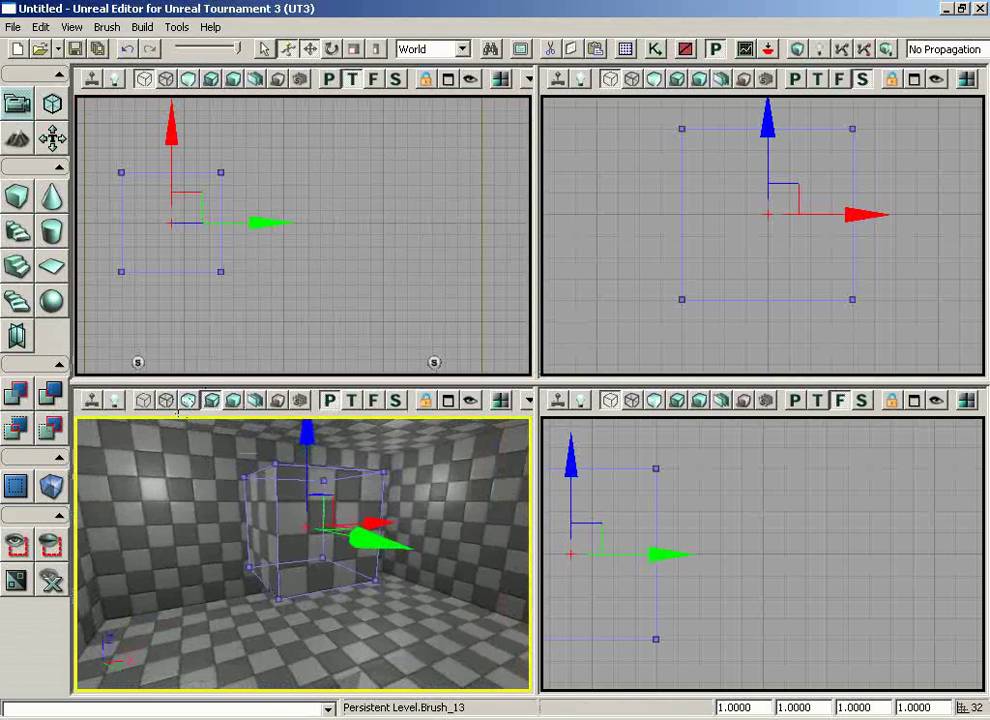
left_click(449, 401)
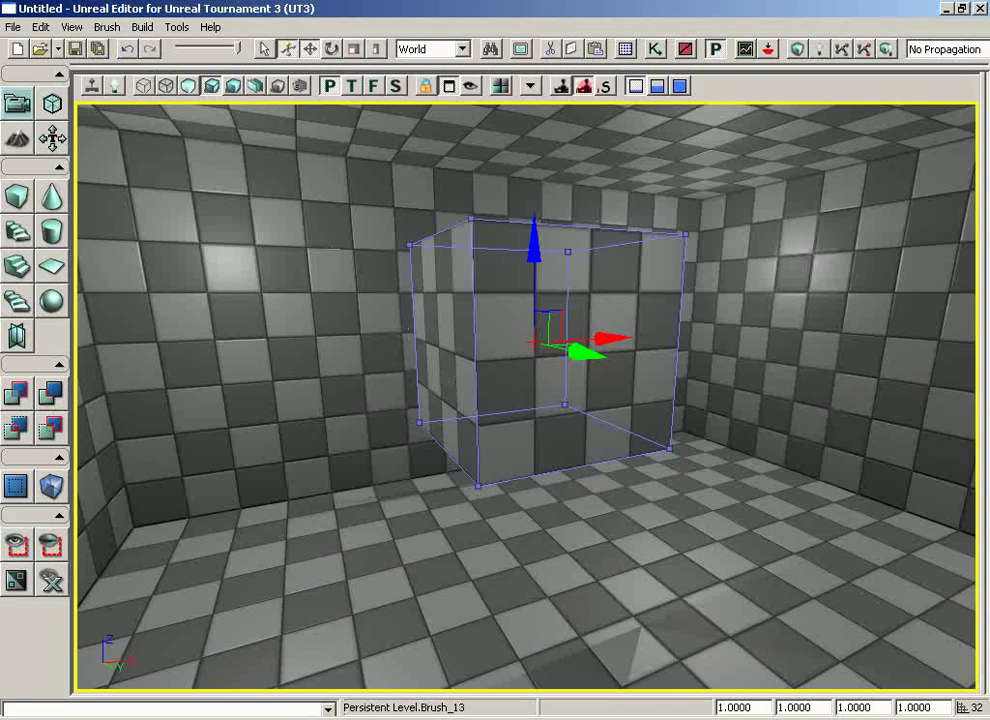
left_click(146, 88)
mouse_move(262, 272)
left_mouse_down()
mouse_move(276, 292)
mouse_move(296, 289)
mouse_move(275, 246)
mouse_move(228, 243)
left_mouse_up()
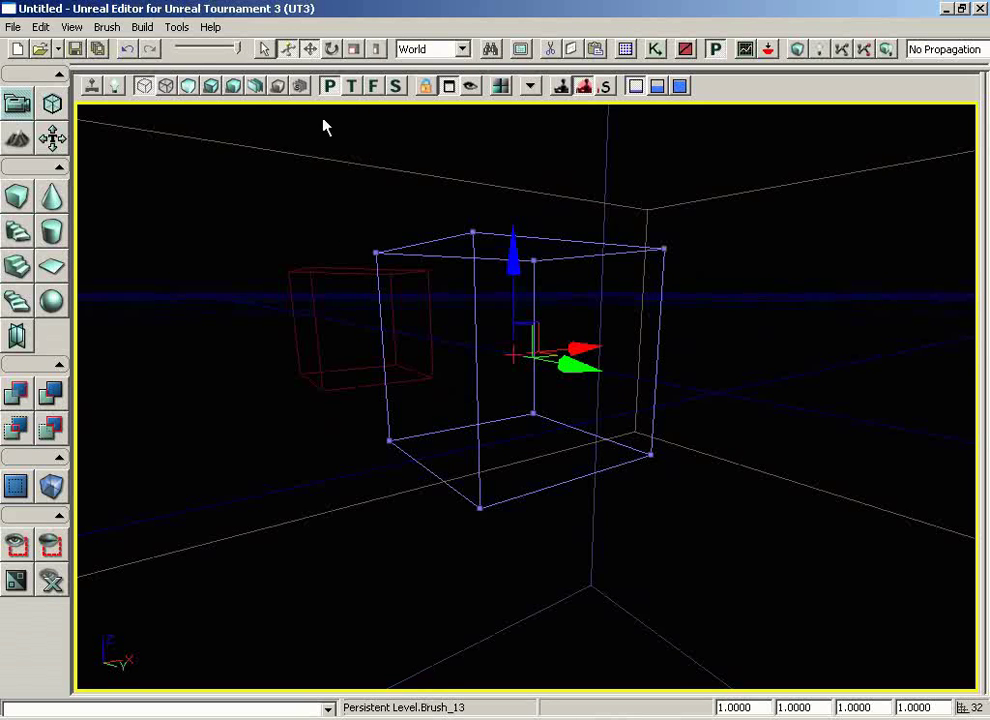
left_click(216, 88)
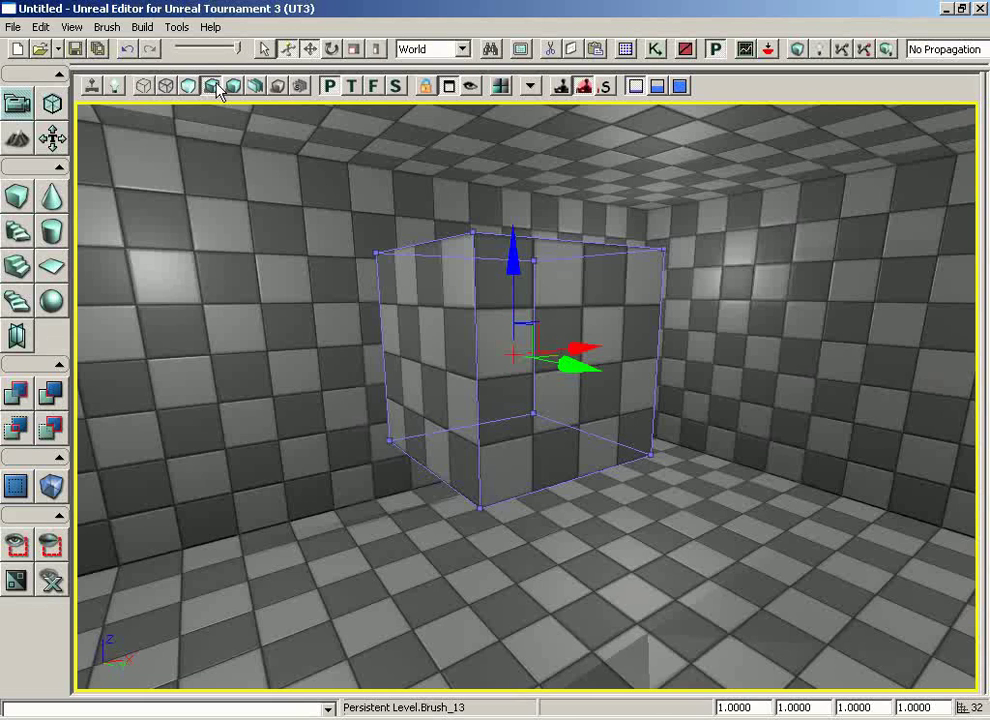
left_click_drag(300, 250, 465, 255)
middle_click_drag(465, 255, 343, 272)
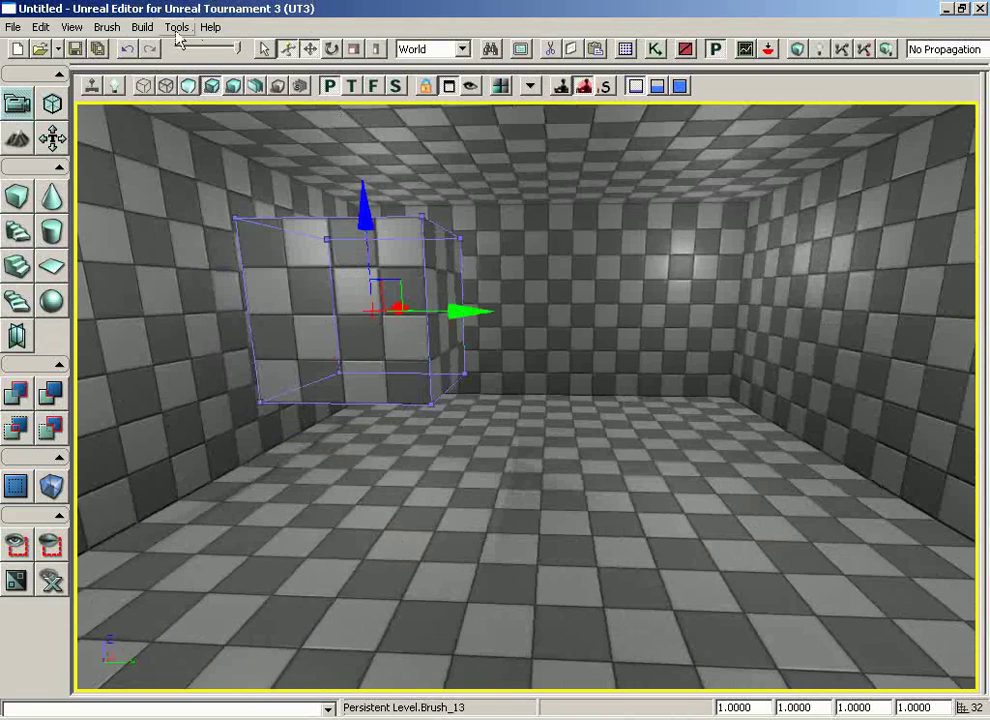
- Move the red builder brush across the room until it sits flush against the outside of the opposite wall
left_click(112, 27)
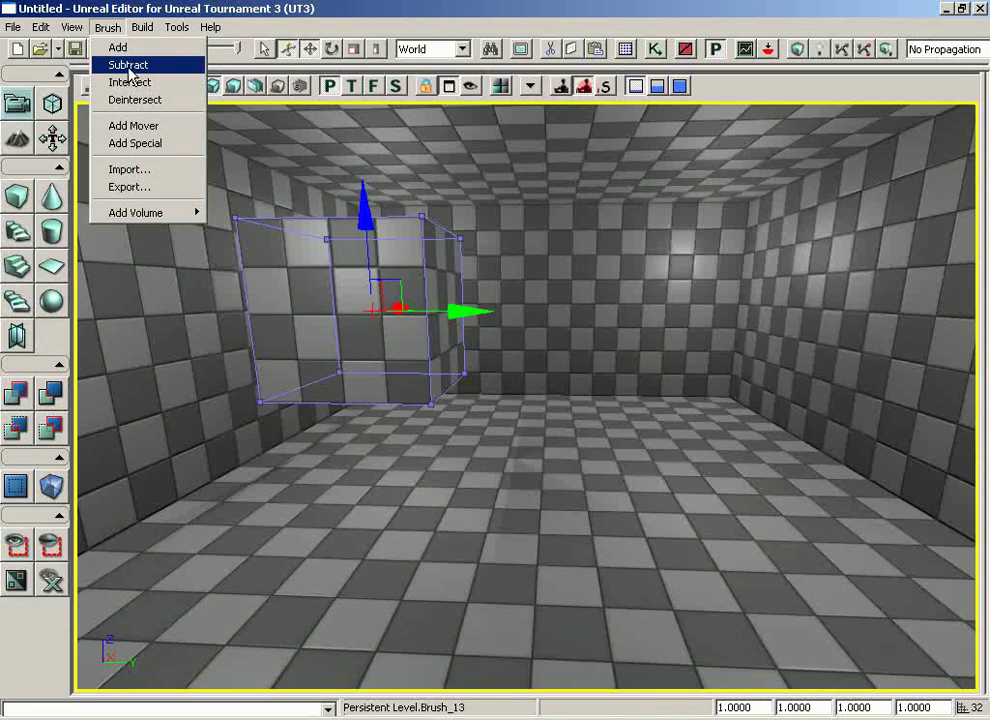
middle_click_drag(645, 362, 621, 327)
left_click_drag(621, 327, 631, 405)
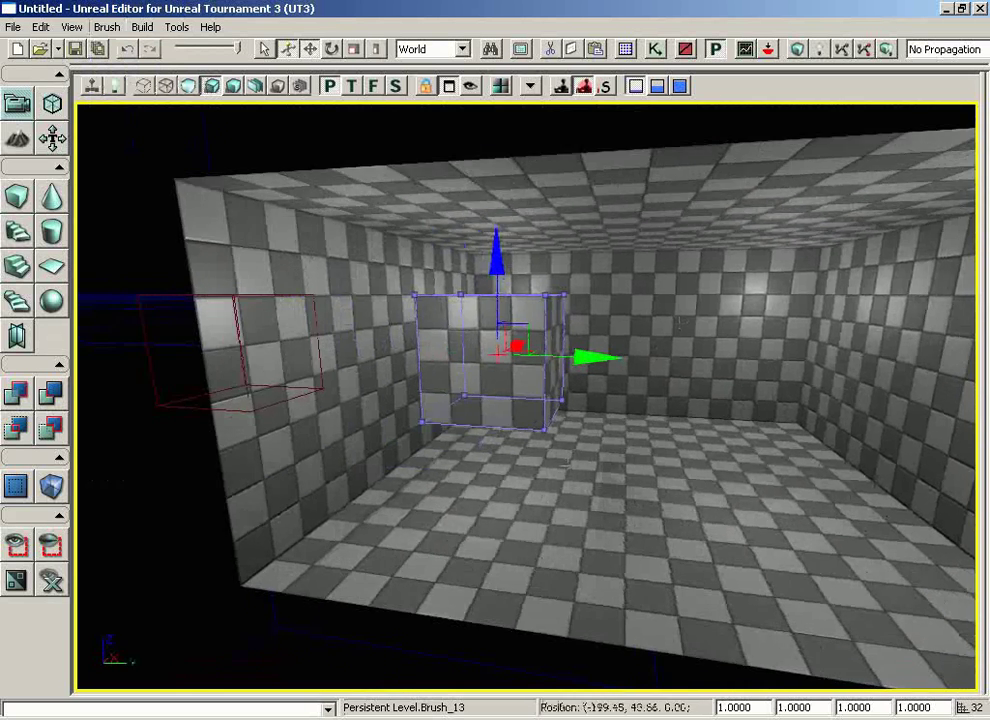
left_click(186, 341)
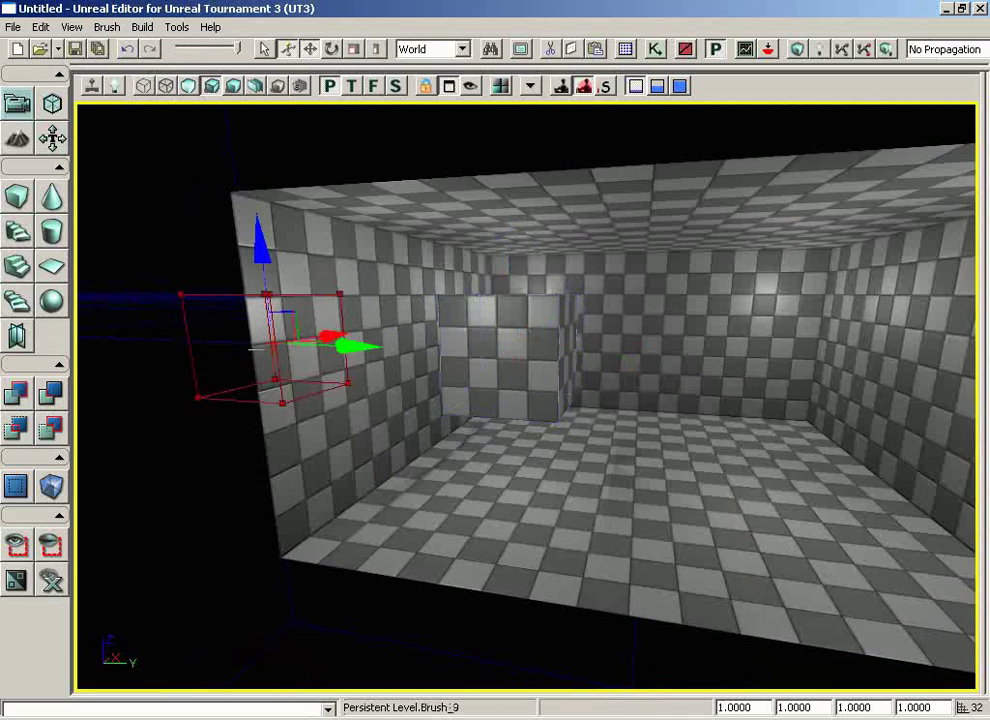
mouse_move(356, 343)
left_mouse_down()
mouse_move(746, 348)
mouse_move(857, 336)
mouse_move(985, 348)
left_mouse_up()
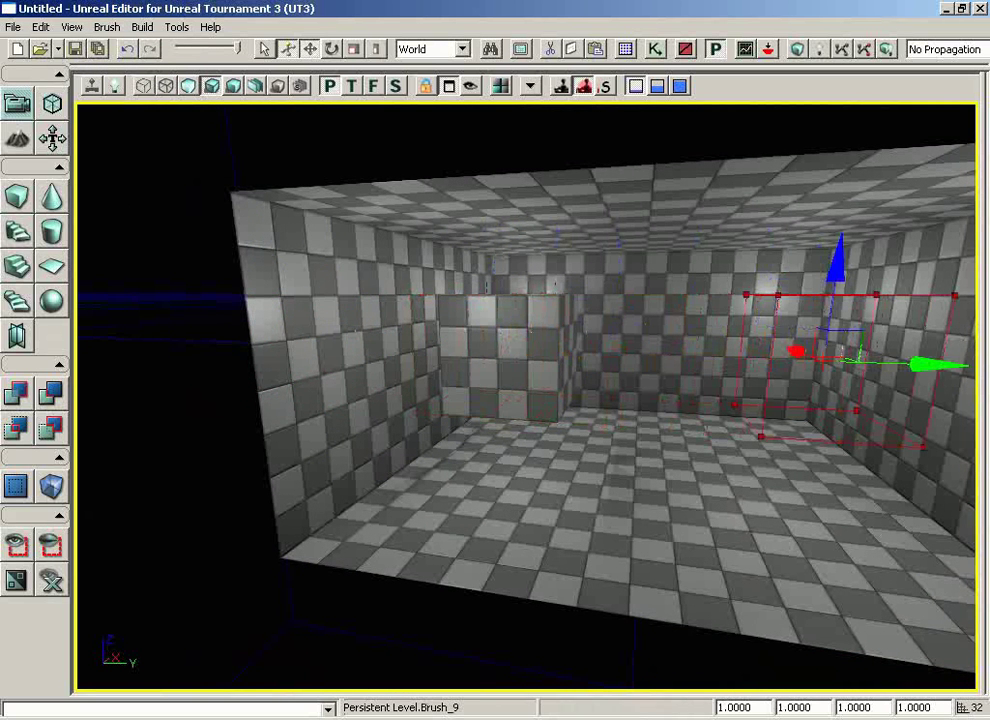
left_click(471, 87)
scroll(270, 106, "down", 3)
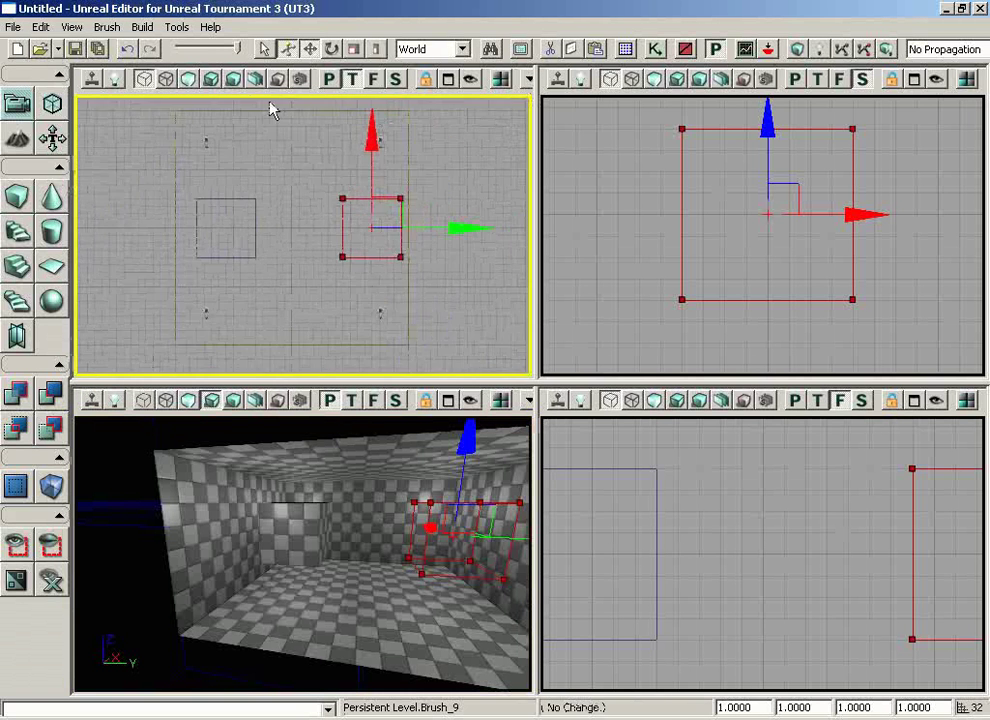
scroll(407, 192, "up", 4)
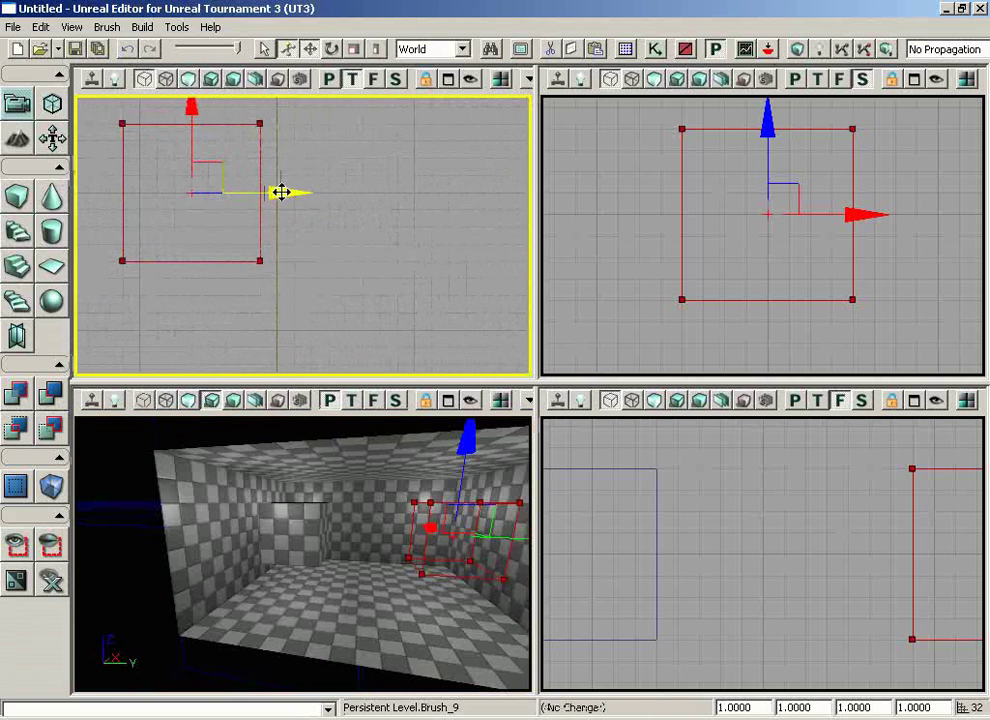
left_click_drag(281, 192, 473, 192)
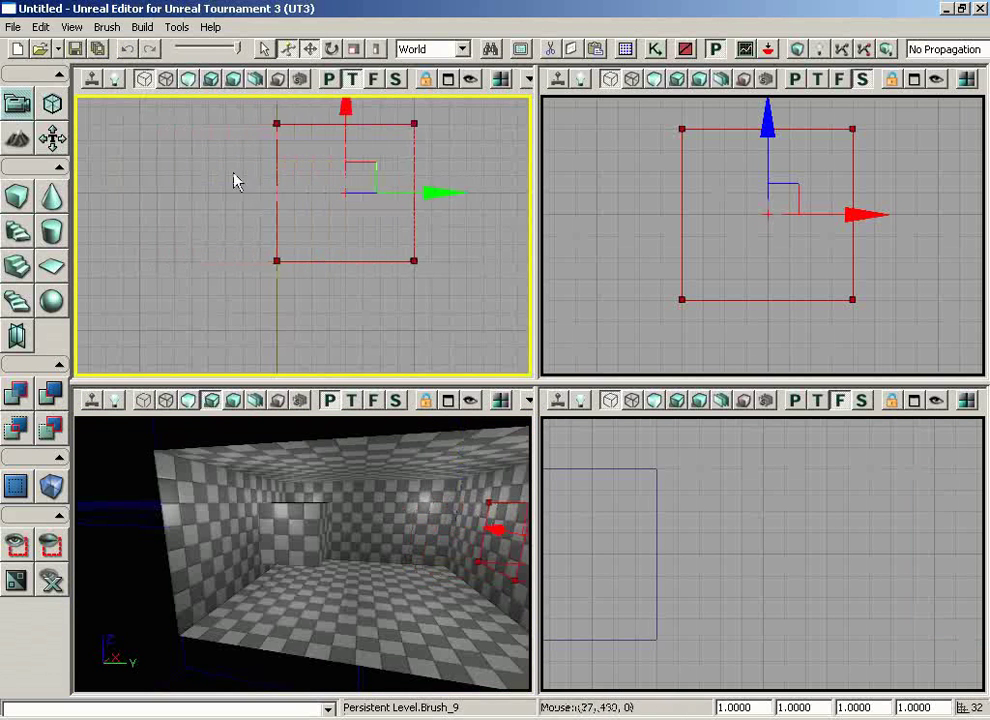
- Subtract the builder brush to carve an alcove into the wall
mouse_move(236, 181)
left_mouse_down()
mouse_move(237, 145)
mouse_move(241, 192)
left_mouse_up()
mouse_move(290, 545)
left_mouse_down()
mouse_move(390, 525)
mouse_move(430, 480)
left_mouse_up()
mouse_move(531, 418)
left_mouse_down()
mouse_move(413, 415)
mouse_move(425, 405)
left_mouse_up()
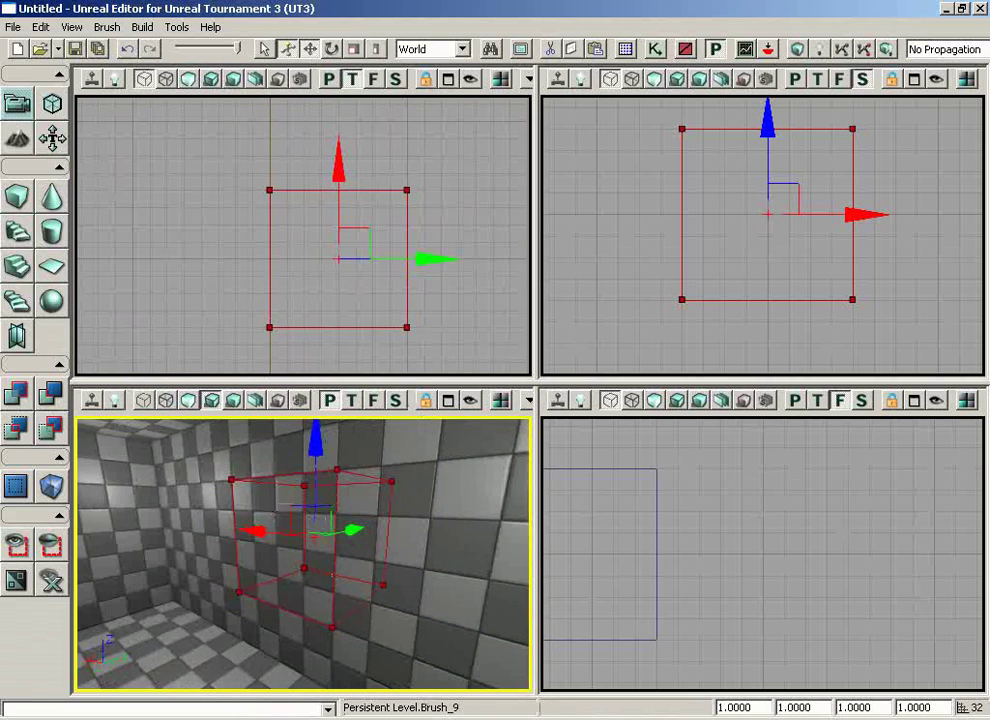
left_click(107, 27)
left_click(109, 67)
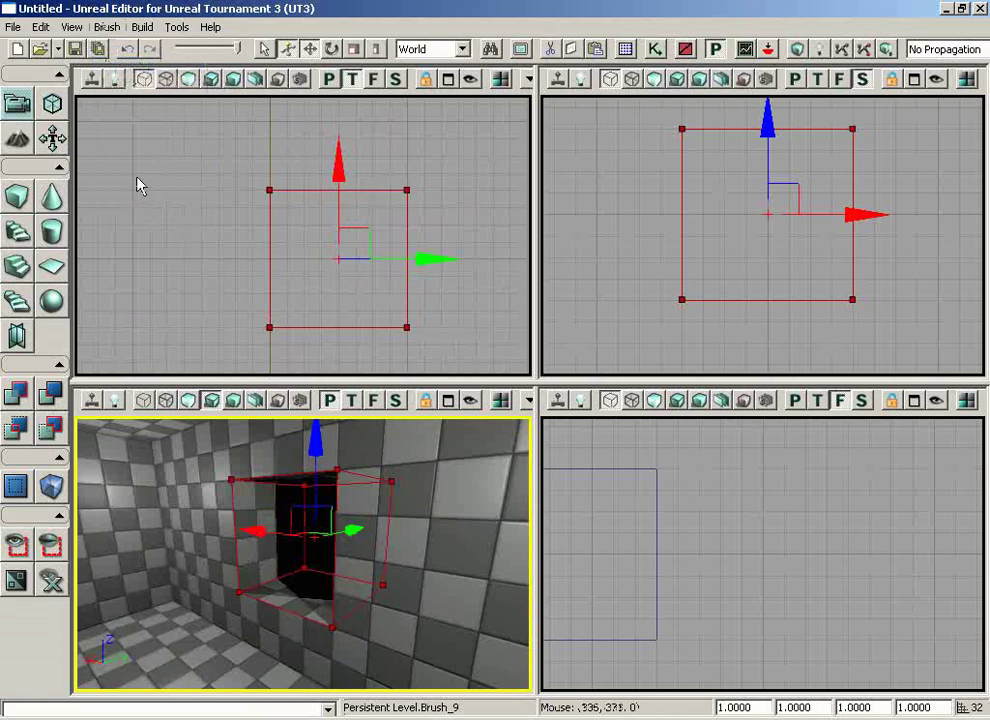
- Examine the carved alcove from several angles in the perspective view
left_click_drag(190, 480, 262, 425)
left_click_drag(78, 422, 143, 514)
right_click_drag(272, 591, 365, 535)
left_click_drag(365, 537, 331, 532)
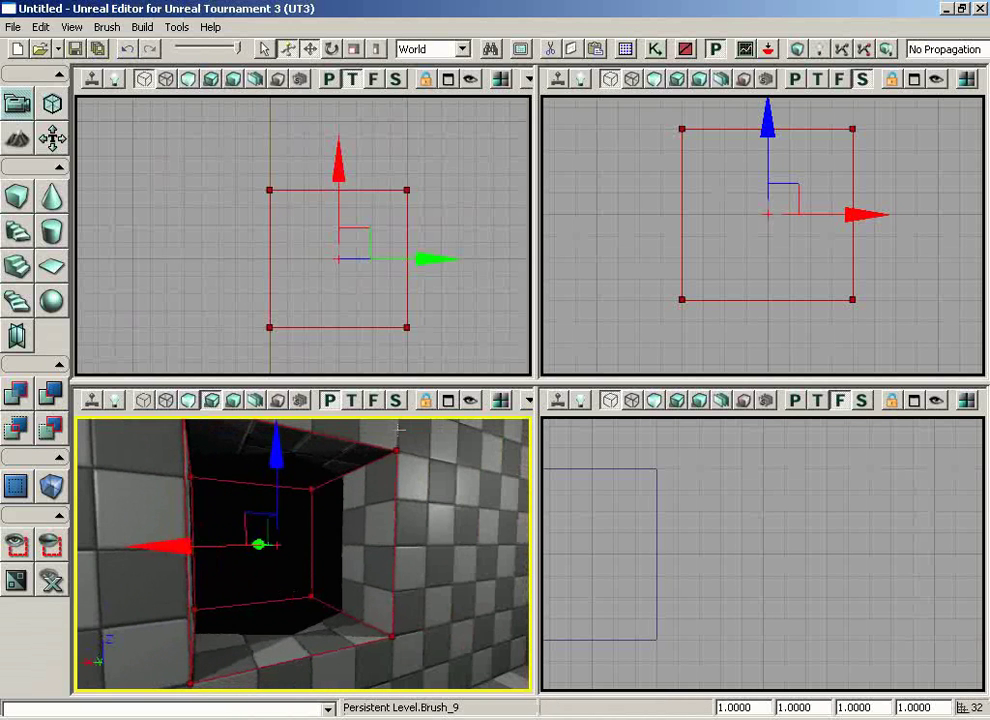
left_click(449, 402)
left_click_drag(551, 372, 635, 390)
left_click_drag(638, 308, 598, 376)
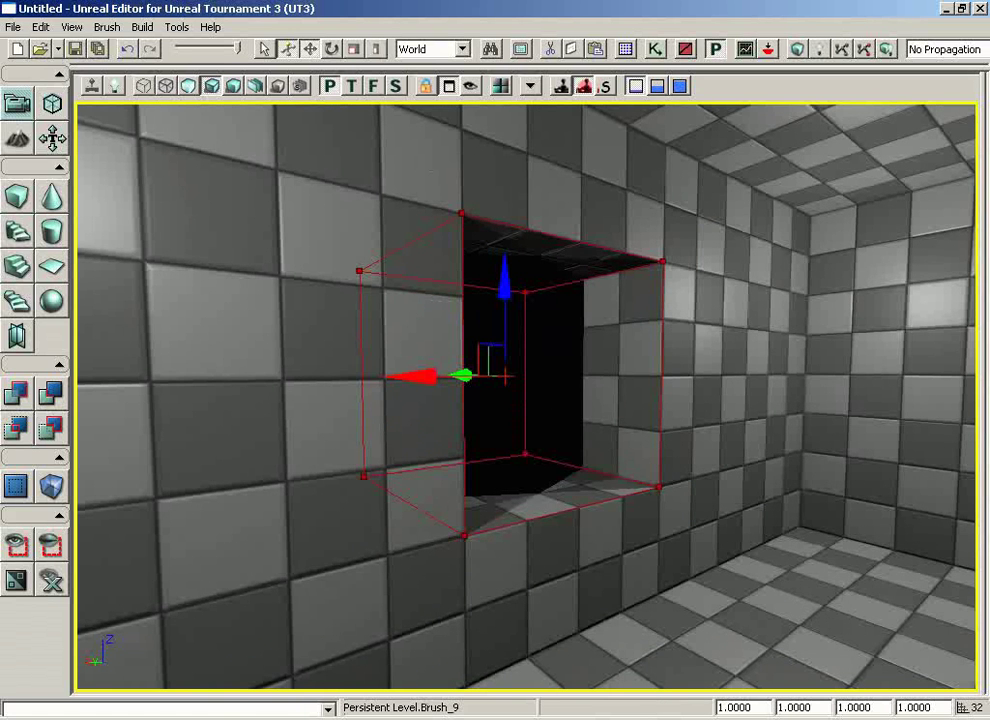
left_click(448, 86)
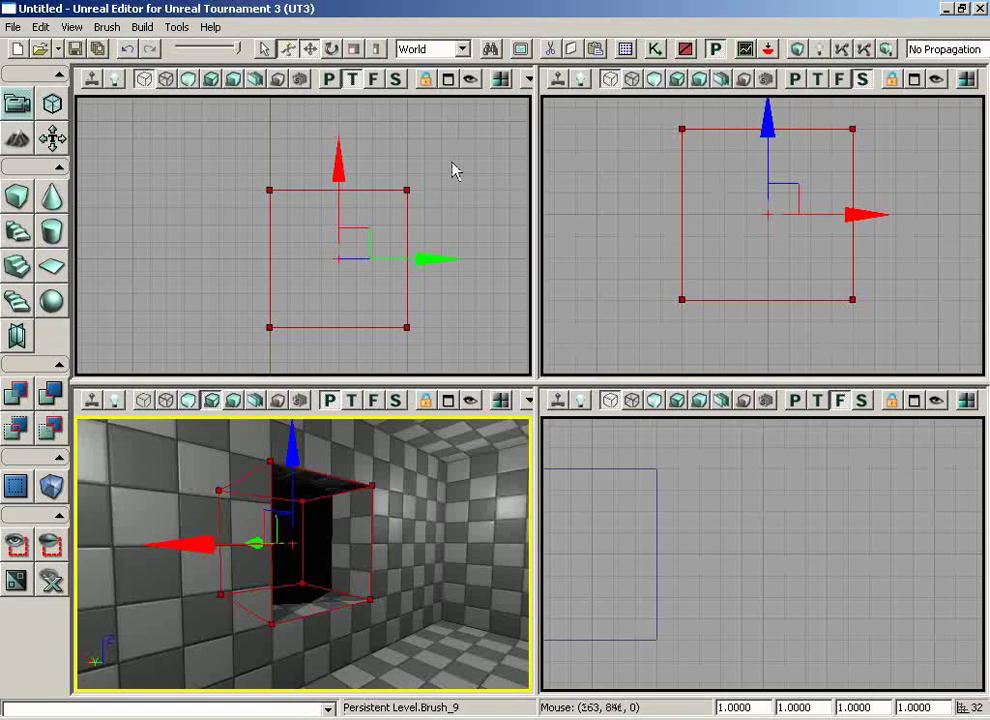
- Move the builder brush diagonally away from the alcove, and select the yellow subtractive brush in the top view
left_click_drag(362, 228, 482, 300)
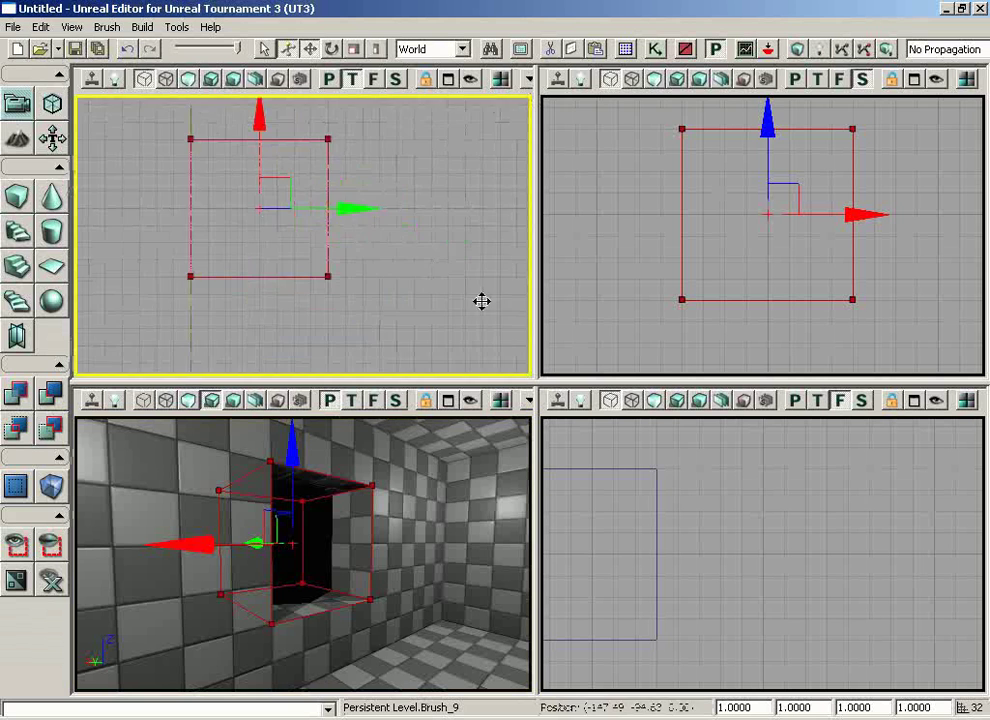
left_click_drag(294, 186, 530, 357)
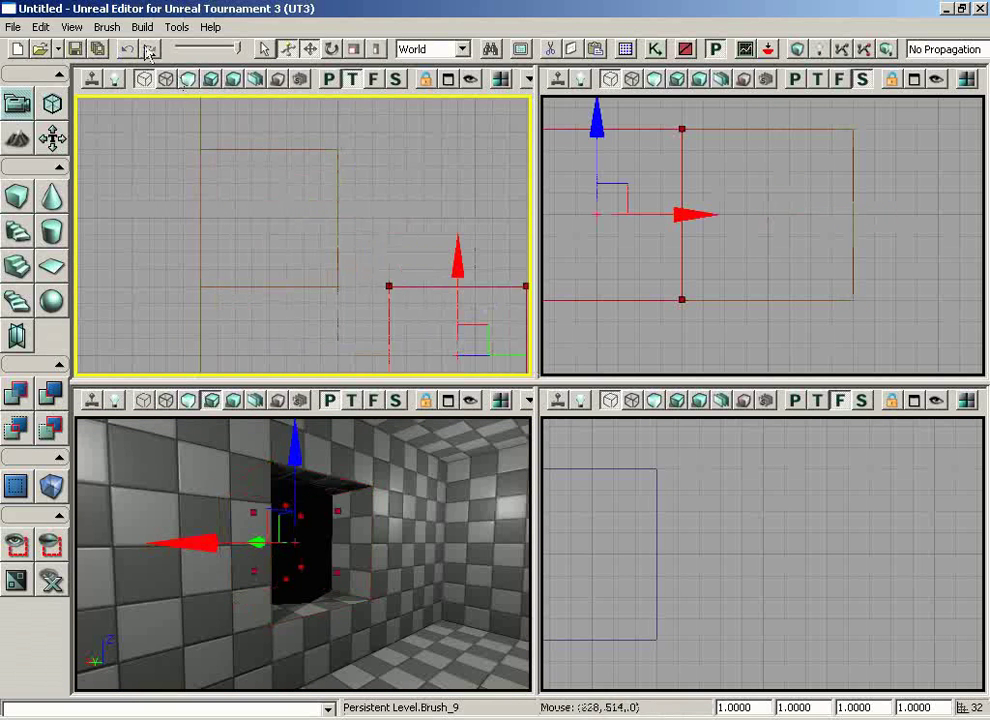
left_click(337, 233)
mouse_move(309, 190)
left_mouse_down()
mouse_move(340, 155)
mouse_move(343, 170)
left_mouse_up()
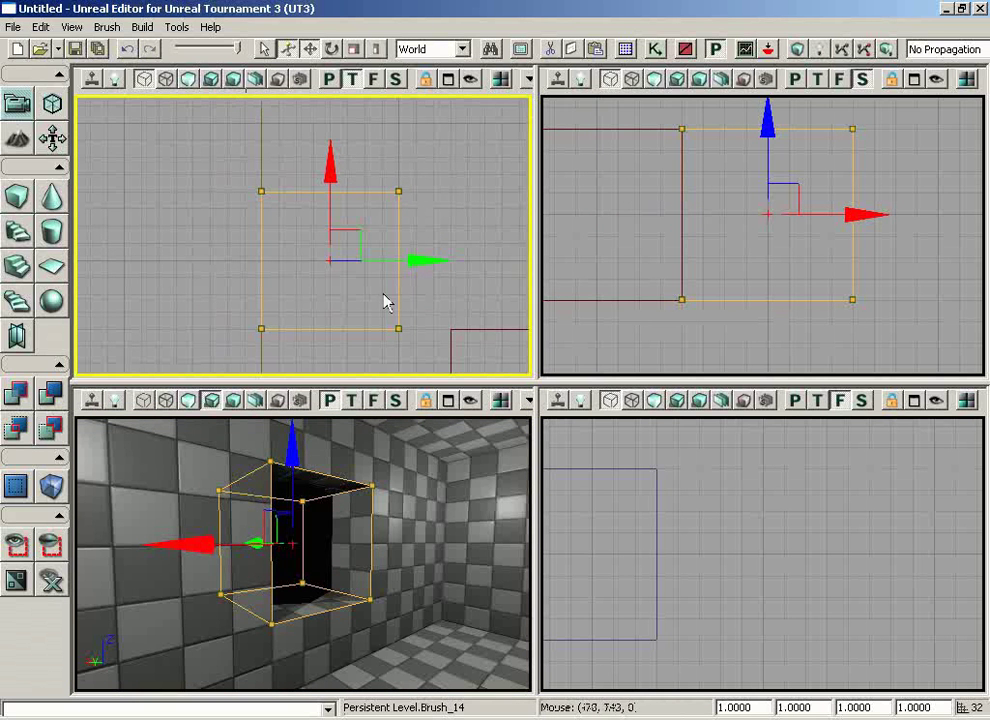
- Select the red builder brush and move it in the top view to overlap the room's nearest corner
left_click(112, 28)
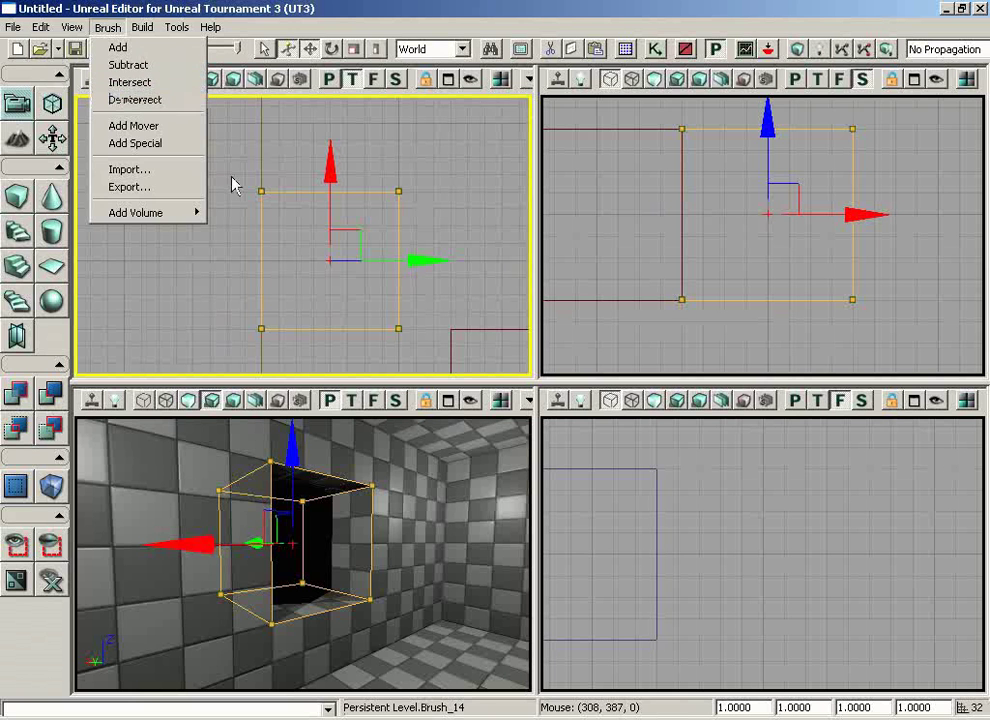
left_click(451, 336)
right_click_drag(421, 297, 430, 388)
scroll(429, 295, "down", 6)
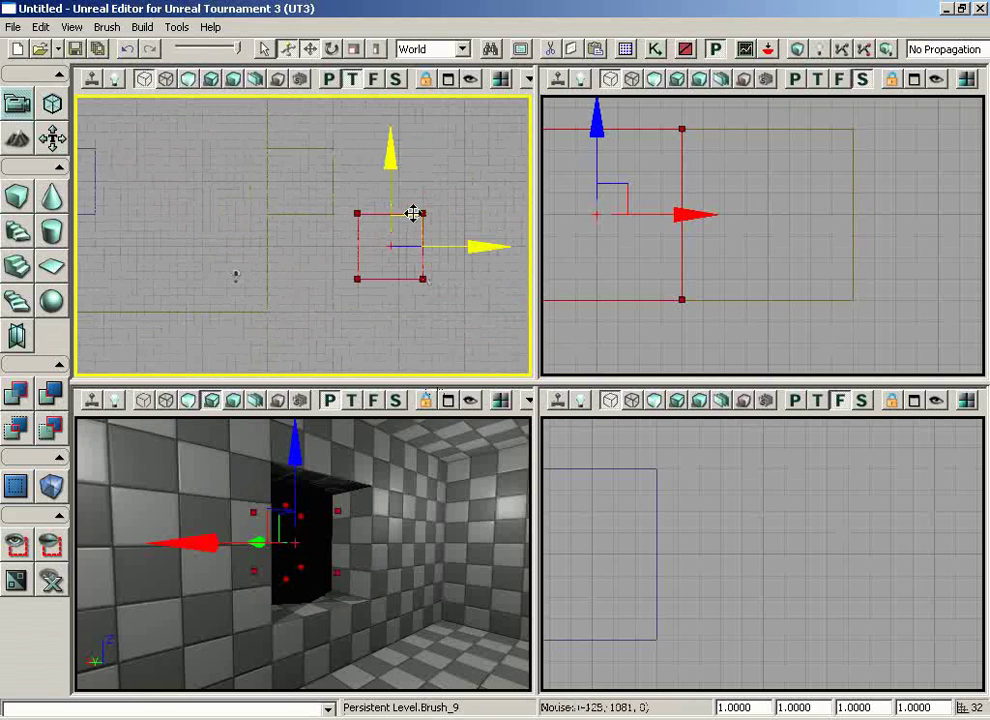
mouse_move(413, 214)
left_mouse_down()
mouse_move(303, 212)
mouse_move(178, 223)
mouse_move(154, 237)
mouse_move(164, 234)
left_mouse_up()
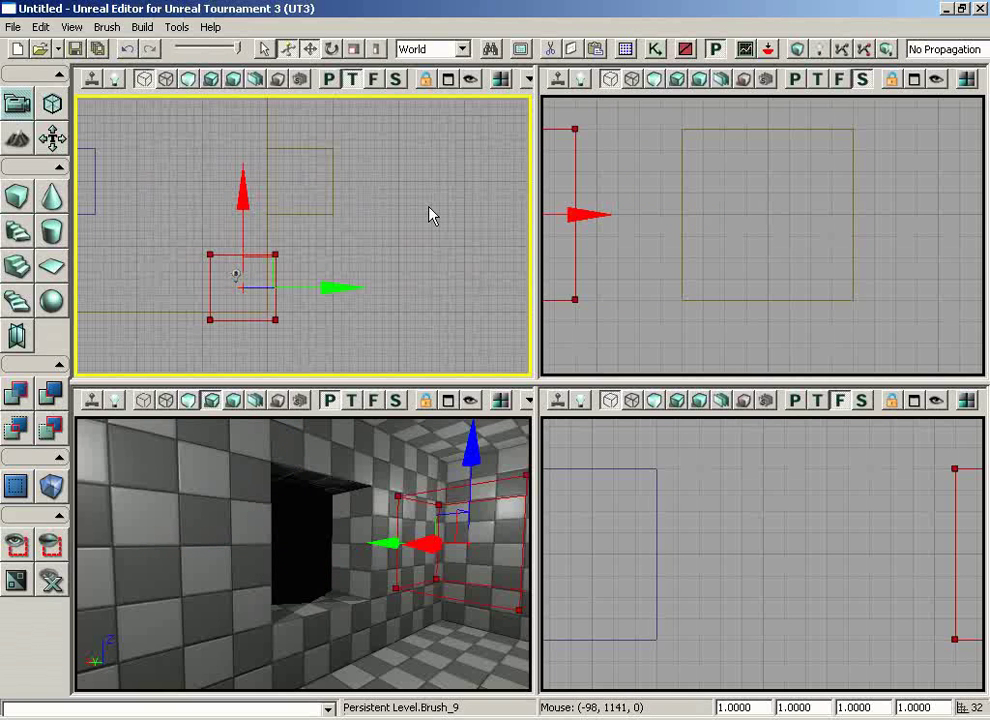
- Move the builder brush in the top view to overlap a corner of the solid block, and lower it in the perspective view
left_click_drag(393, 190, 175, 165)
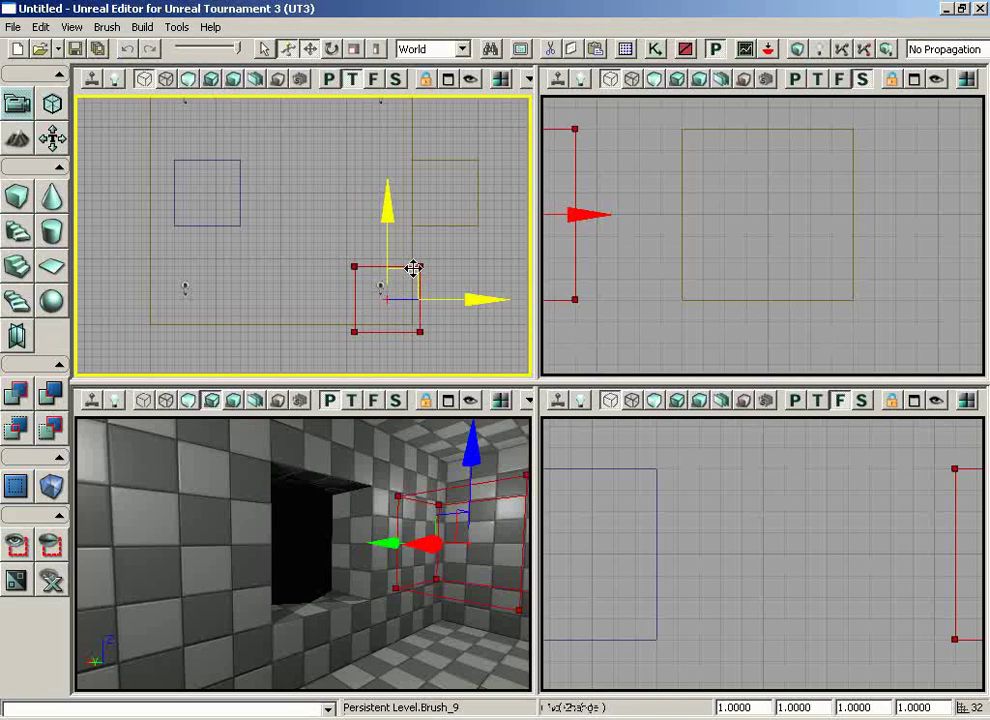
mouse_move(411, 267)
left_mouse_down()
mouse_move(215, 141)
mouse_move(168, 97)
left_mouse_up()
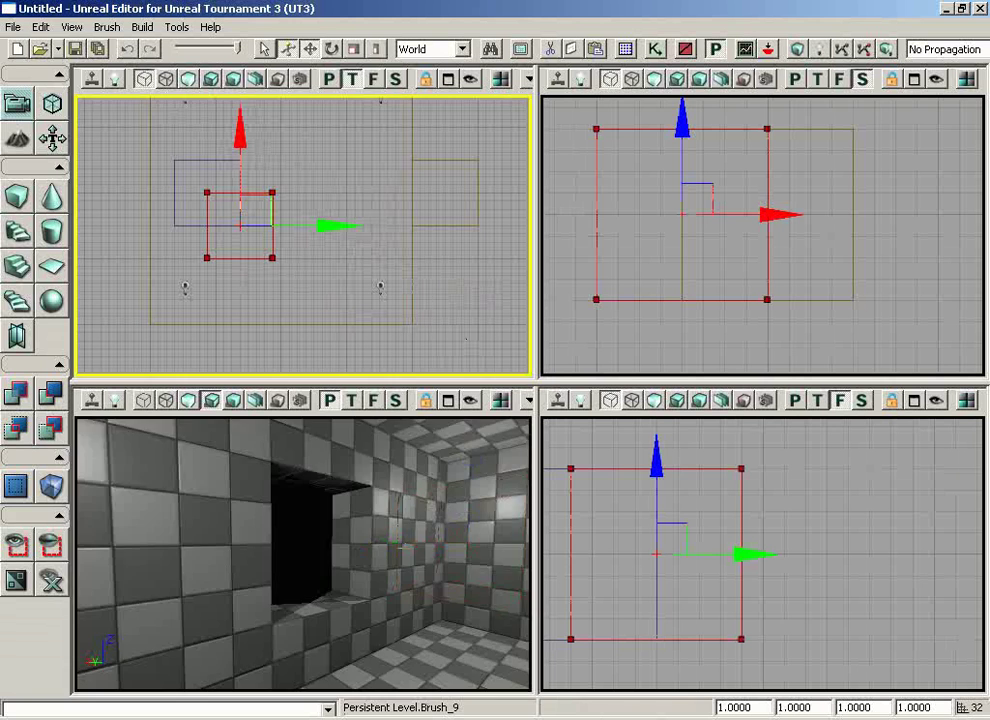
mouse_move(466, 510)
left_mouse_down()
mouse_move(530, 548)
mouse_move(530, 513)
mouse_move(487, 516)
left_mouse_up()
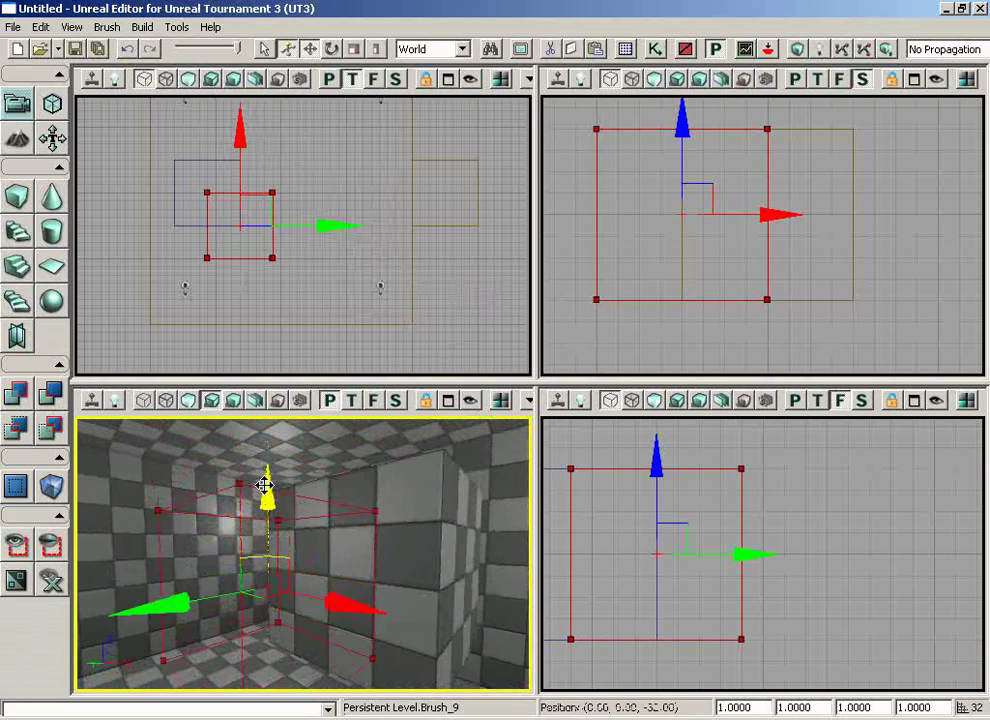
left_click_drag(264, 485, 263, 526)
- Maximize the perspective view and intersect the builder brush with the solid block to keep only their overlapping volume
left_click(449, 401)
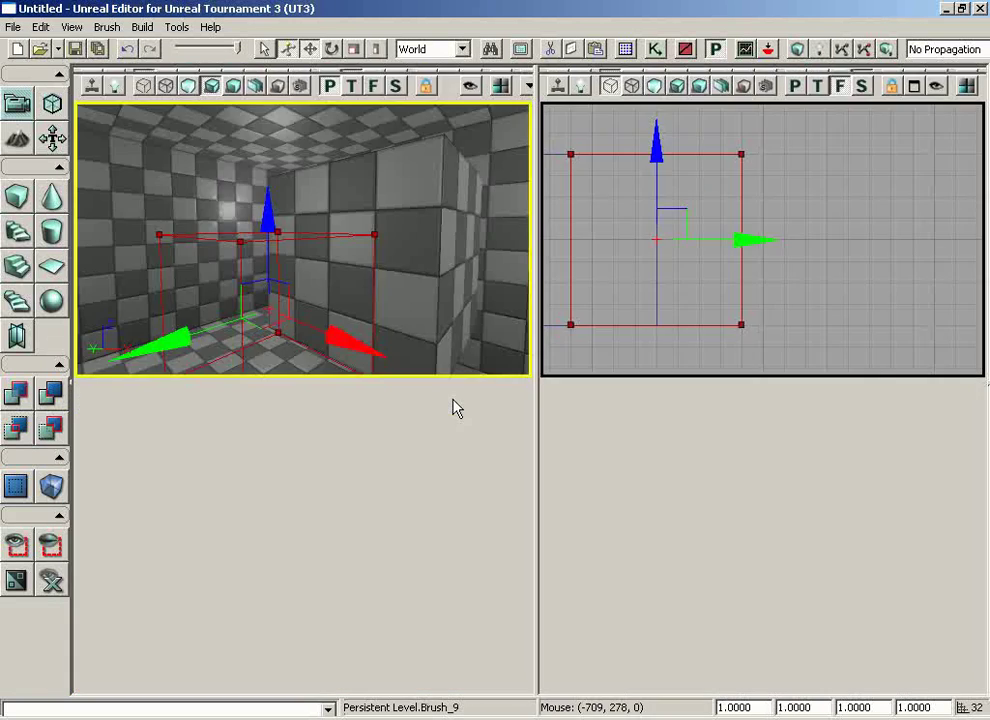
mouse_move(585, 571)
left_mouse_down()
mouse_move(565, 590)
mouse_move(585, 571)
mouse_move(585, 580)
left_mouse_up()
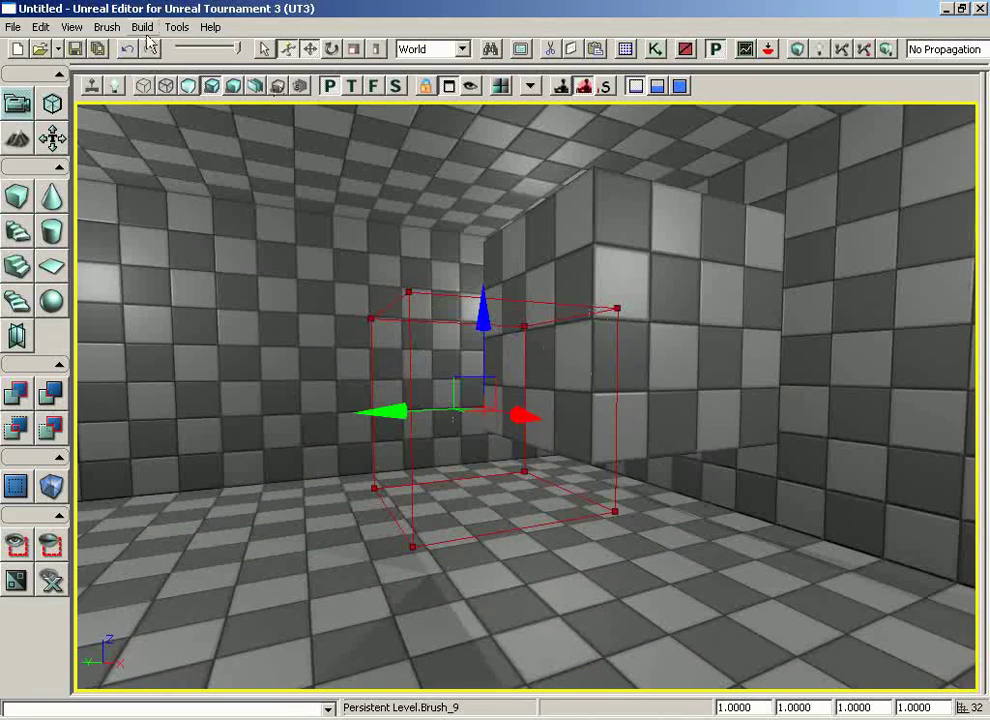
left_click(107, 27)
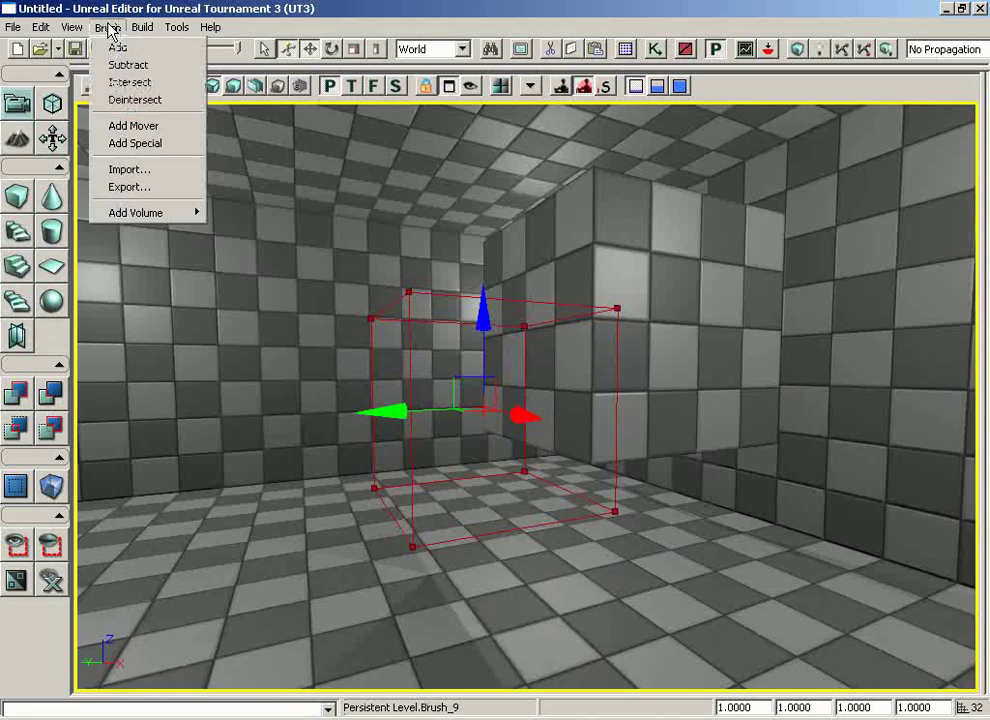
left_click(104, 82)
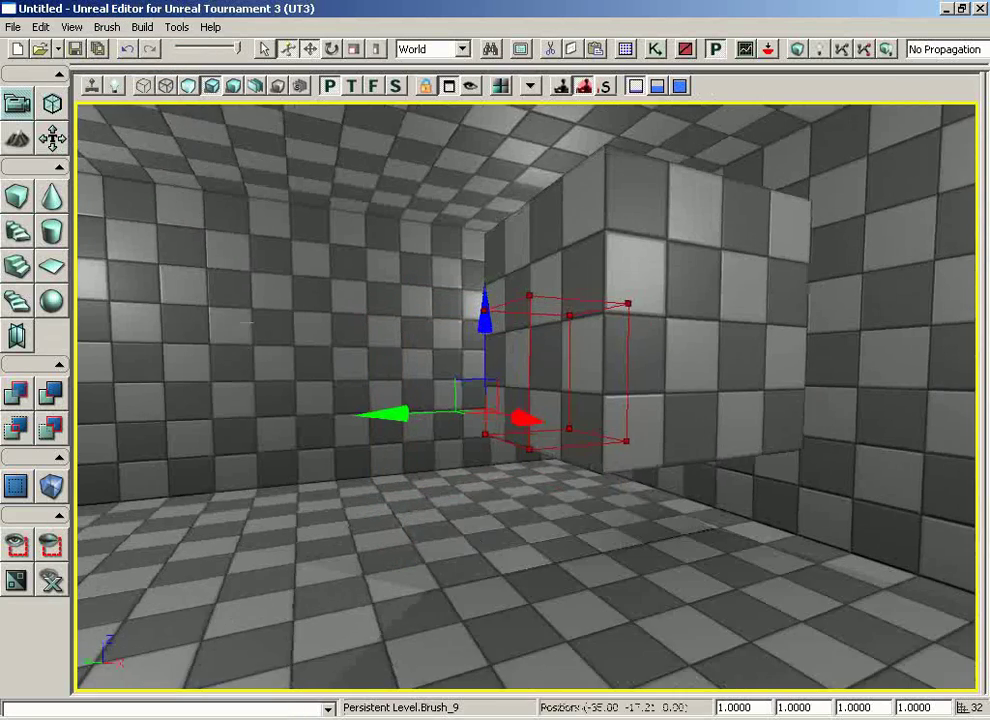
mouse_move(246, 322)
left_mouse_down()
mouse_move(480, 400)
mouse_move(491, 418)
mouse_move(313, 415)
mouse_move(198, 370)
mouse_move(194, 342)
mouse_move(166, 320)
mouse_move(114, 310)
left_mouse_up()
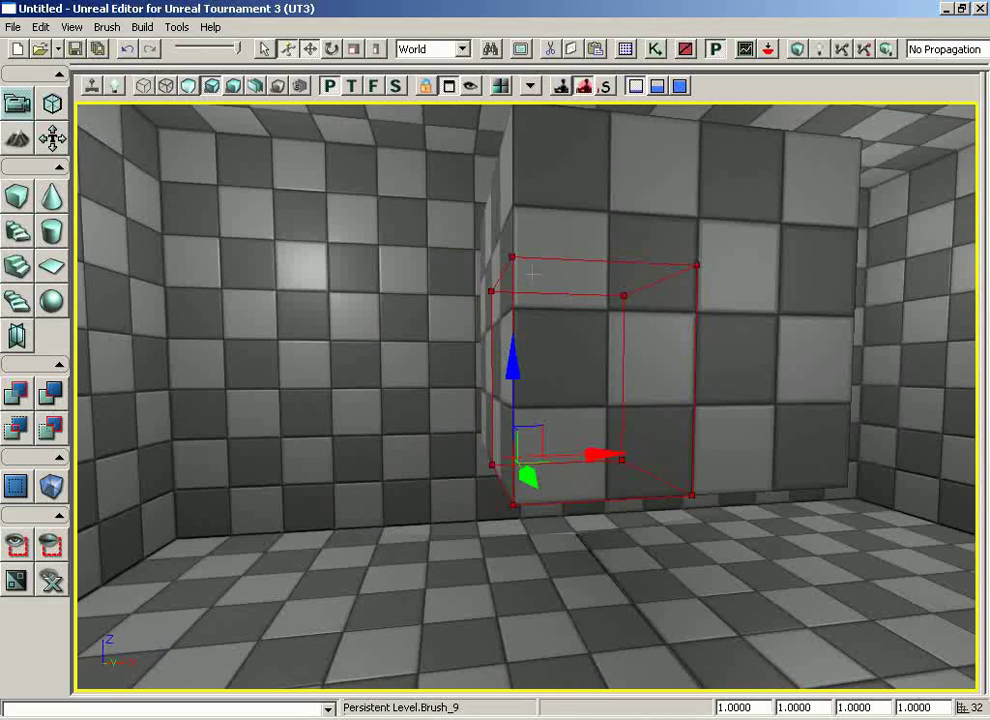
mouse_move(693, 346)
left_mouse_down()
mouse_move(718, 418)
mouse_move(762, 370)
left_mouse_up()
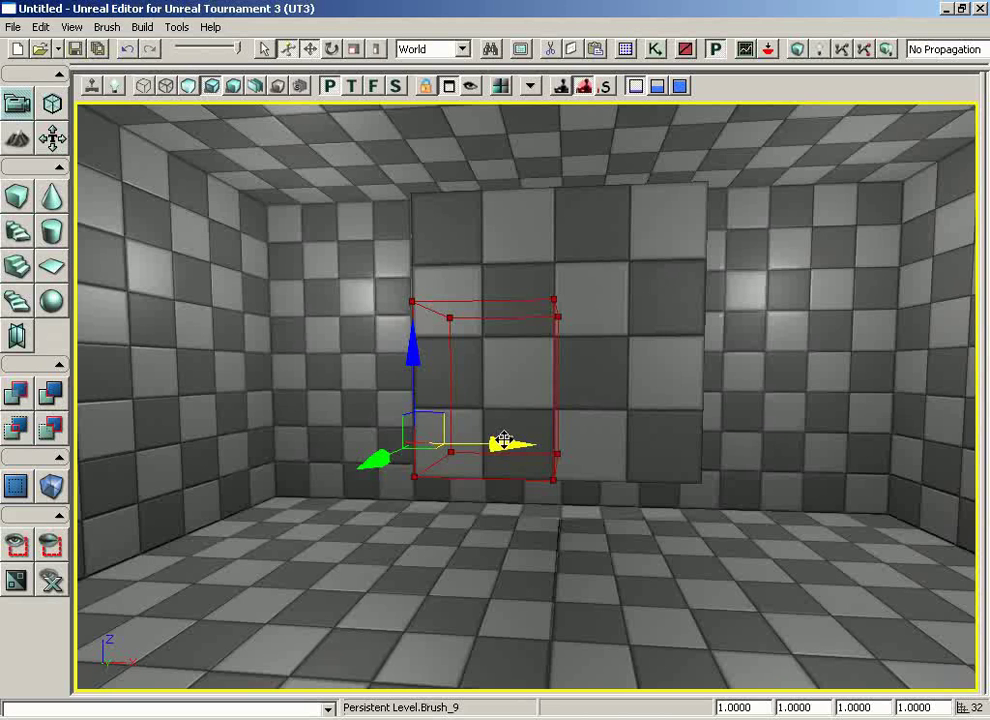
- Move the intersected builder brush out of the block along the X axis and add it as a solid
left_click_drag(503, 440, 362, 424)
left_click(106, 27)
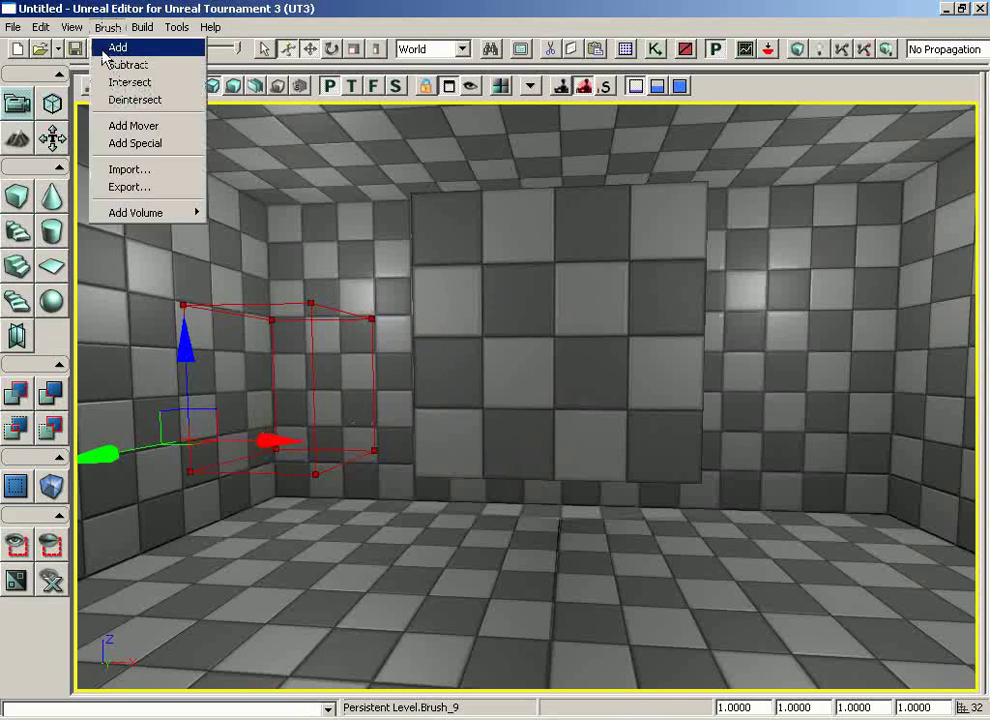
left_click(108, 46)
mouse_move(520, 380)
left_mouse_down()
mouse_move(480, 378)
mouse_move(387, 332)
mouse_move(338, 323)
left_mouse_up()
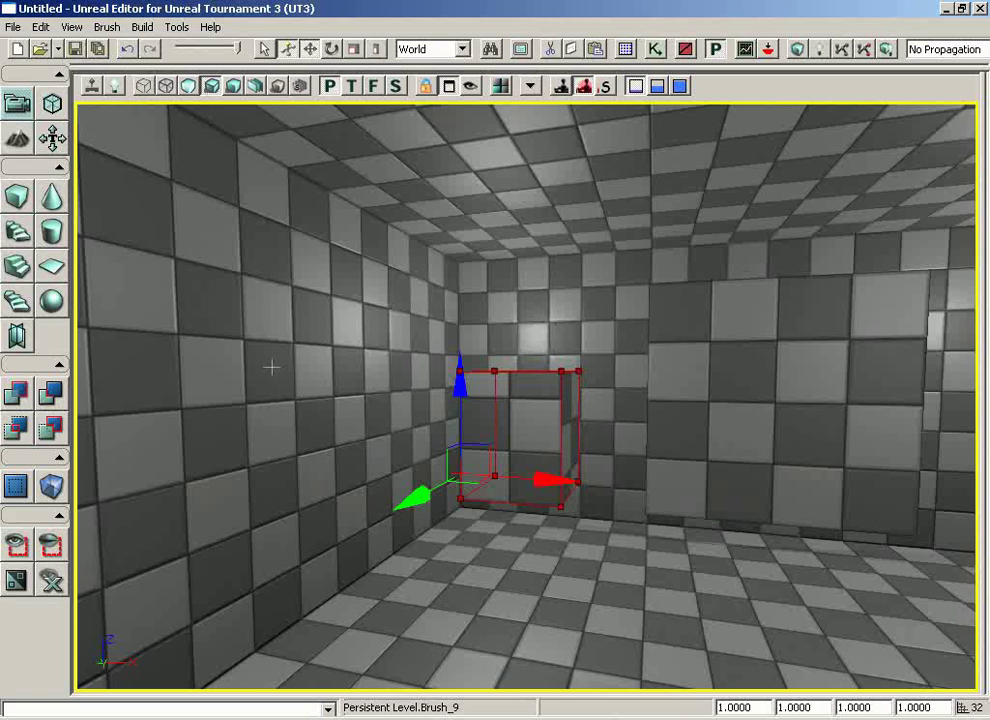
- Reset the builder brush to a cube and move it along the X axis to overlap the large block's opposite corner
left_click(18, 198)
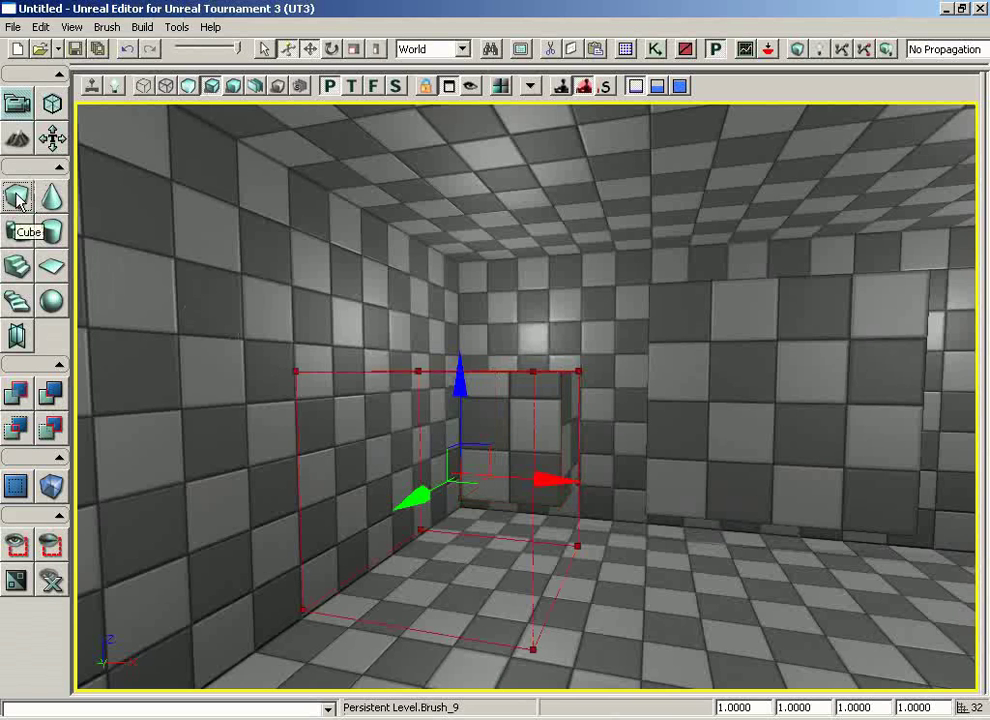
left_click_drag(584, 479, 600, 481)
left_click_drag(441, 474, 720, 471)
mouse_move(533, 471)
left_mouse_down()
mouse_move(475, 490)
mouse_move(811, 453)
mouse_move(801, 471)
mouse_move(768, 372)
mouse_move(724, 372)
mouse_move(745, 440)
mouse_move(645, 378)
left_mouse_up()
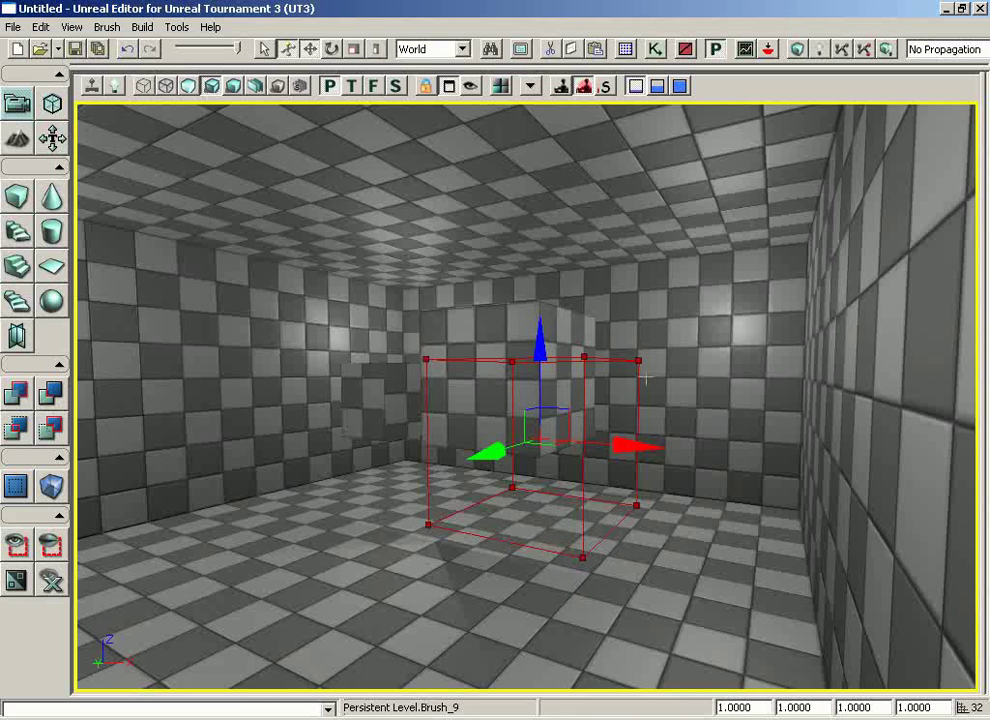
- Show sprites in the perspective view and delete the point light in the room corner behind the two blocks
left_click(530, 86)
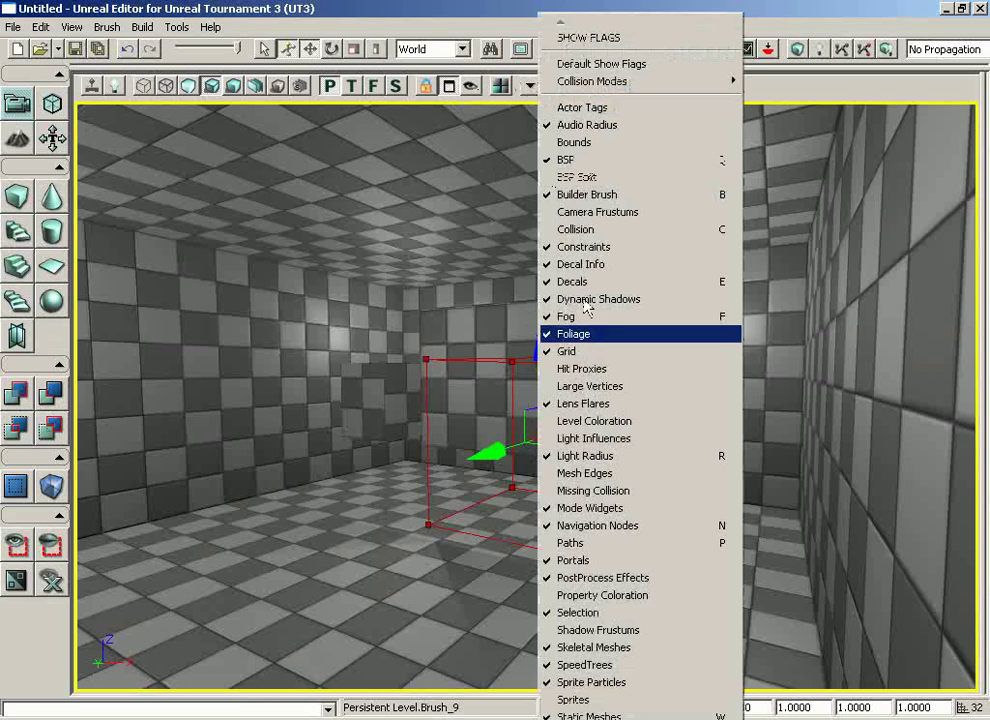
left_click(579, 700)
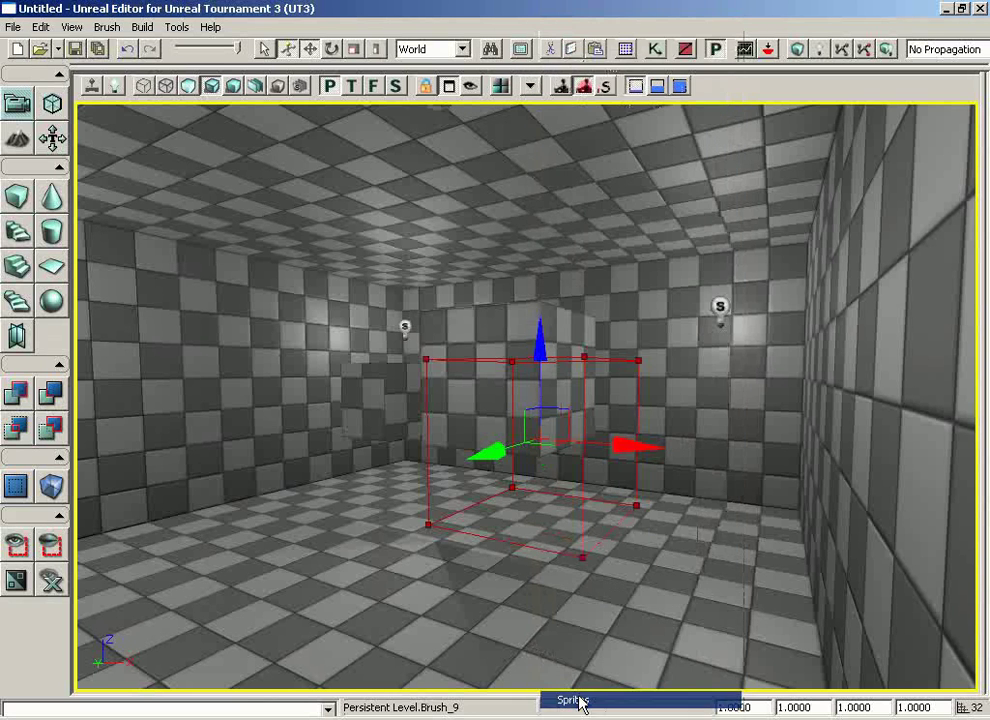
left_click(717, 300)
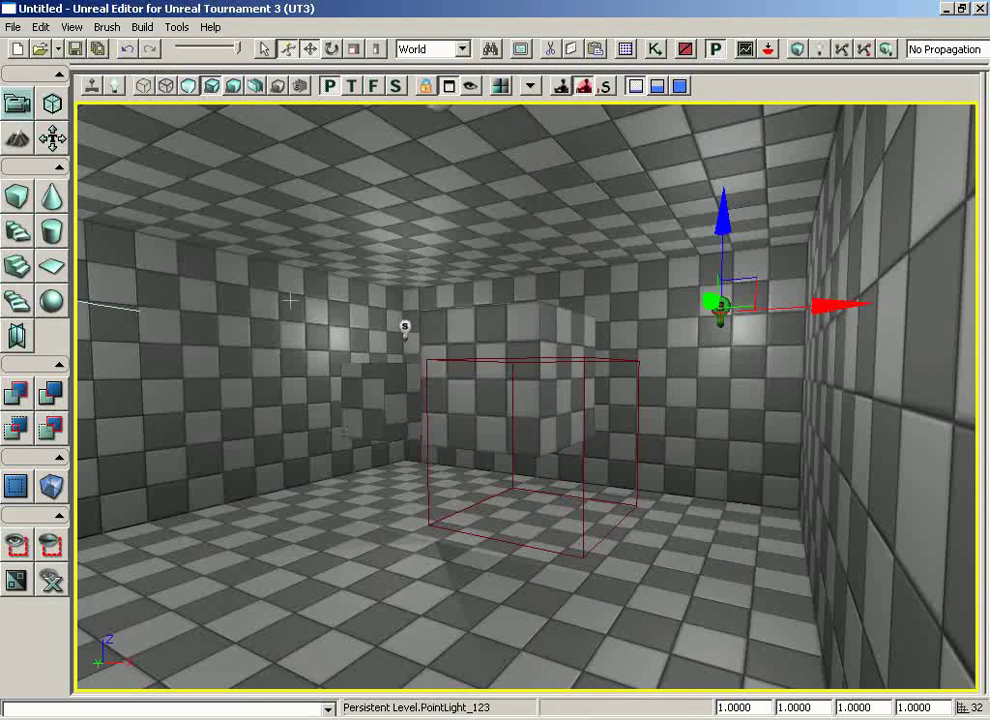
left_click(404, 325)
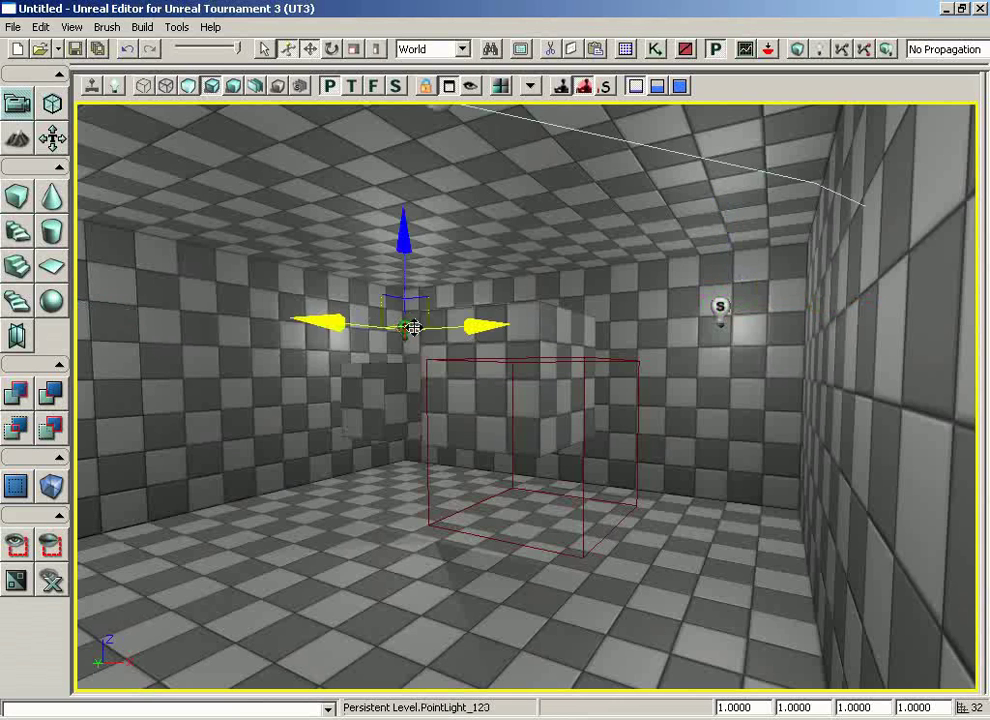
key("Delete")
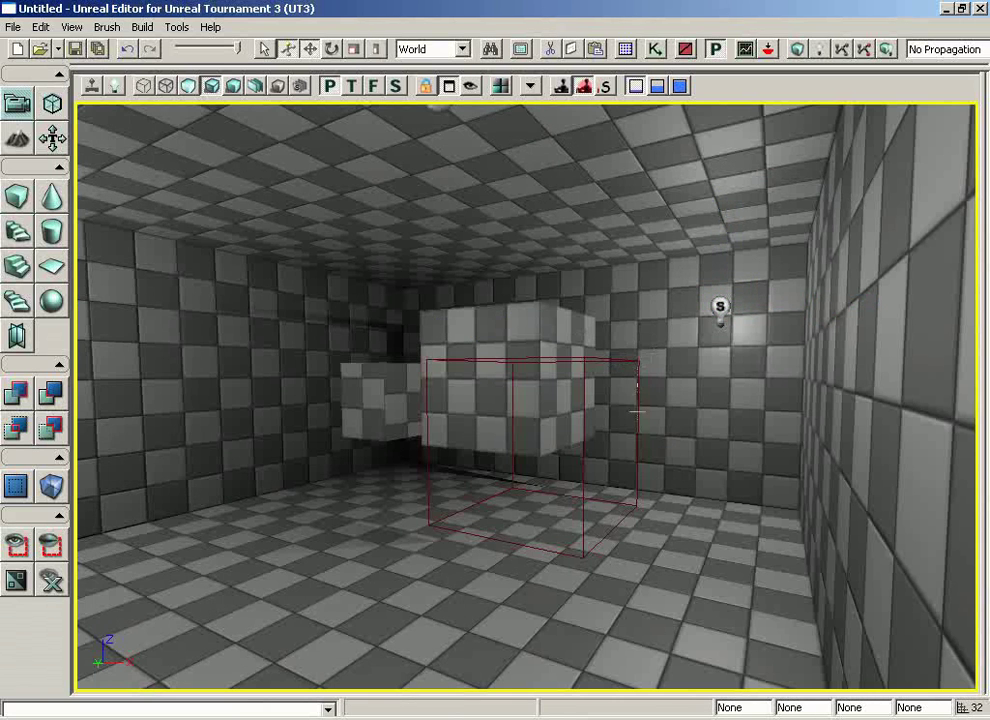
- Select the builder brush and deintersect it from the large block to cut away the overlapping volume
mouse_move(638, 410)
left_mouse_down()
mouse_move(492, 378)
mouse_move(313, 455)
left_mouse_up()
left_click(481, 376)
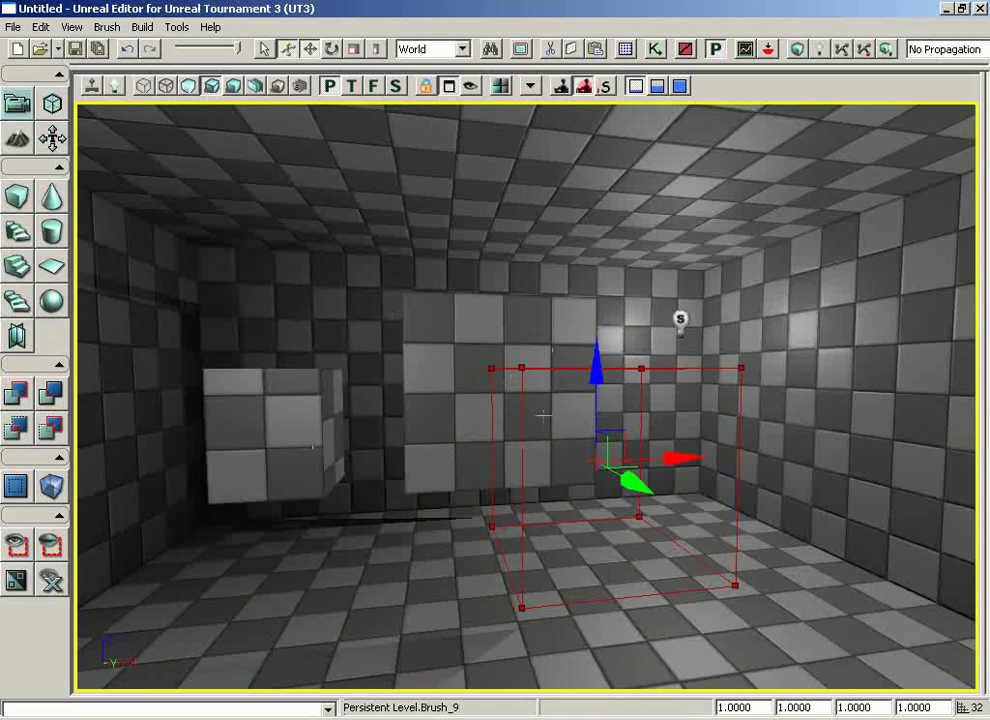
mouse_move(514, 366)
left_mouse_down()
mouse_move(492, 366)
mouse_move(475, 330)
left_mouse_up()
left_click(140, 27)
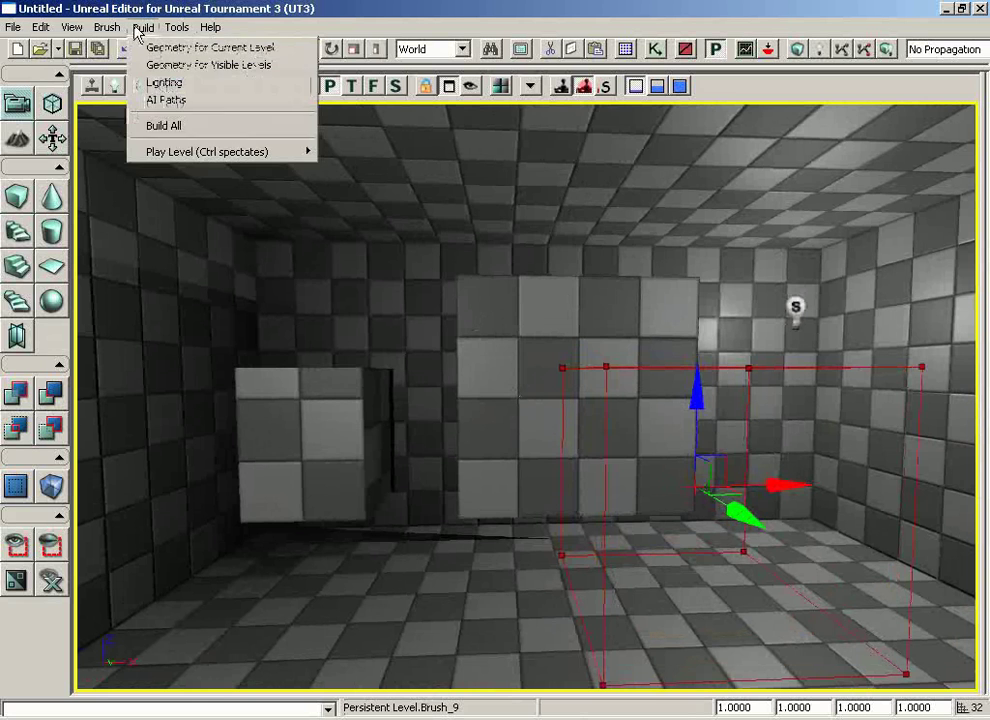
mouse_move(100, 27)
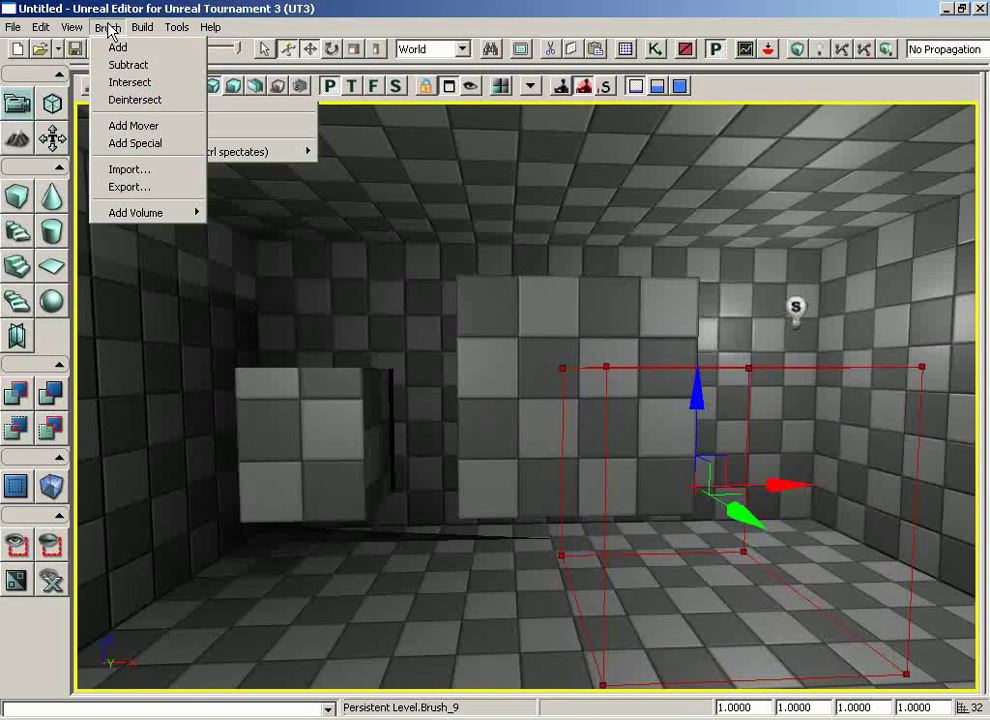
left_click(117, 101)
- Move the notched builder brush clear of the large block and add it as a solid
left_click_drag(388, 307, 590, 307)
left_click_drag(500, 438, 398, 438)
left_click_drag(398, 502, 639, 501)
mouse_move(331, 464)
left_mouse_down()
mouse_move(464, 468)
mouse_move(472, 490)
left_mouse_up()
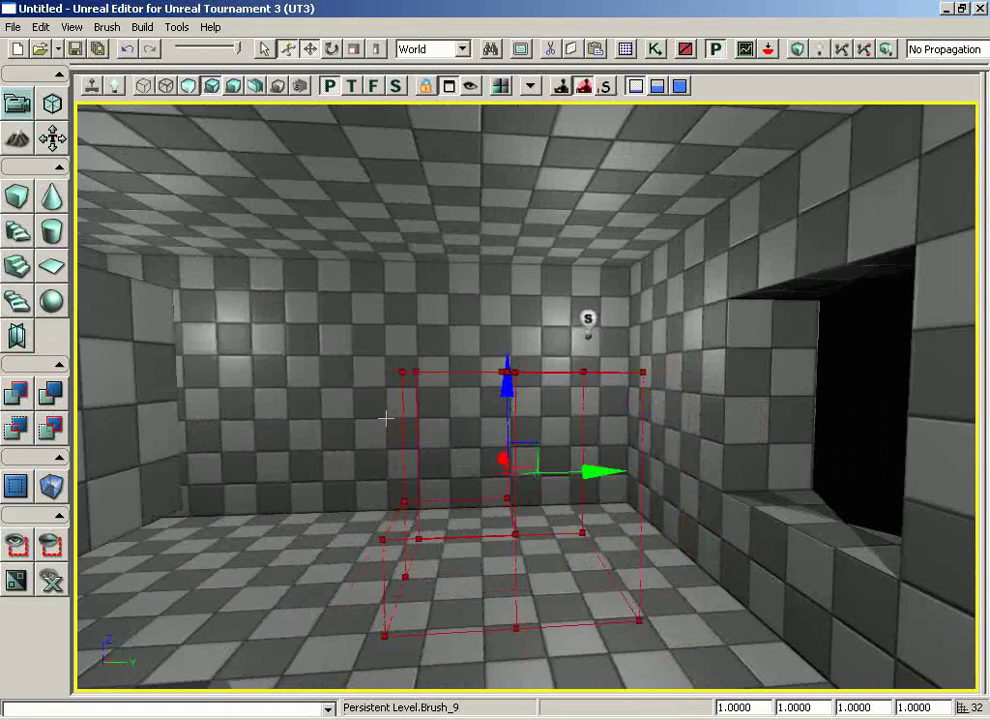
left_click(107, 28)
left_click(103, 44)
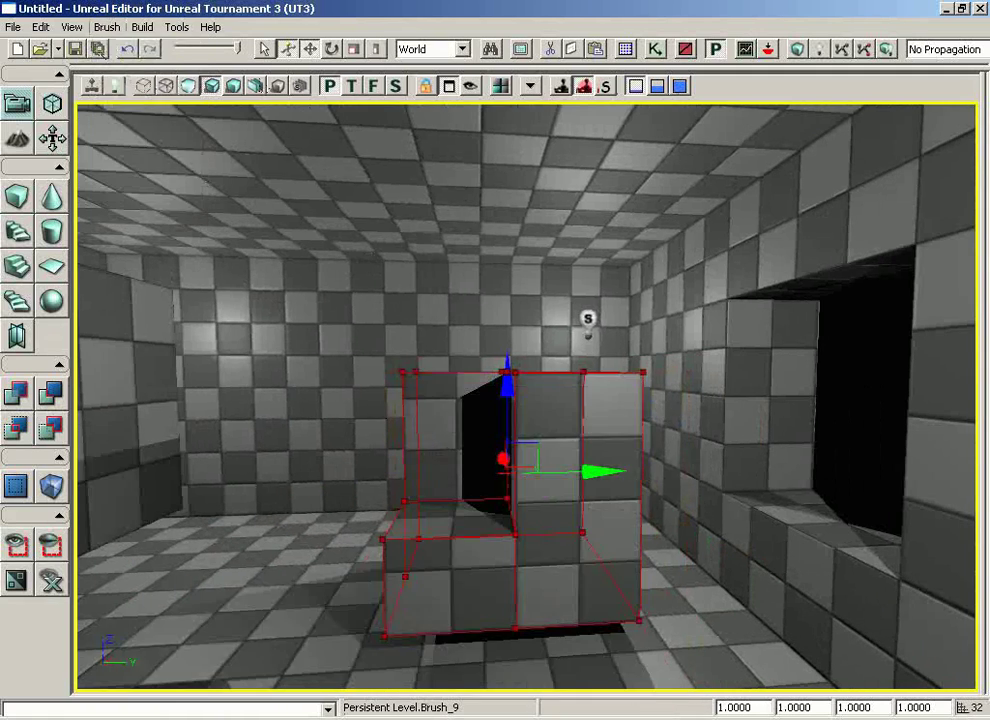
- Move the builder brush off the added notched solid along the Y axis and reset it to a cube
mouse_move(390, 376)
left_mouse_down()
mouse_move(300, 375)
mouse_move(382, 247)
mouse_move(468, 327)
mouse_move(388, 488)
left_mouse_up()
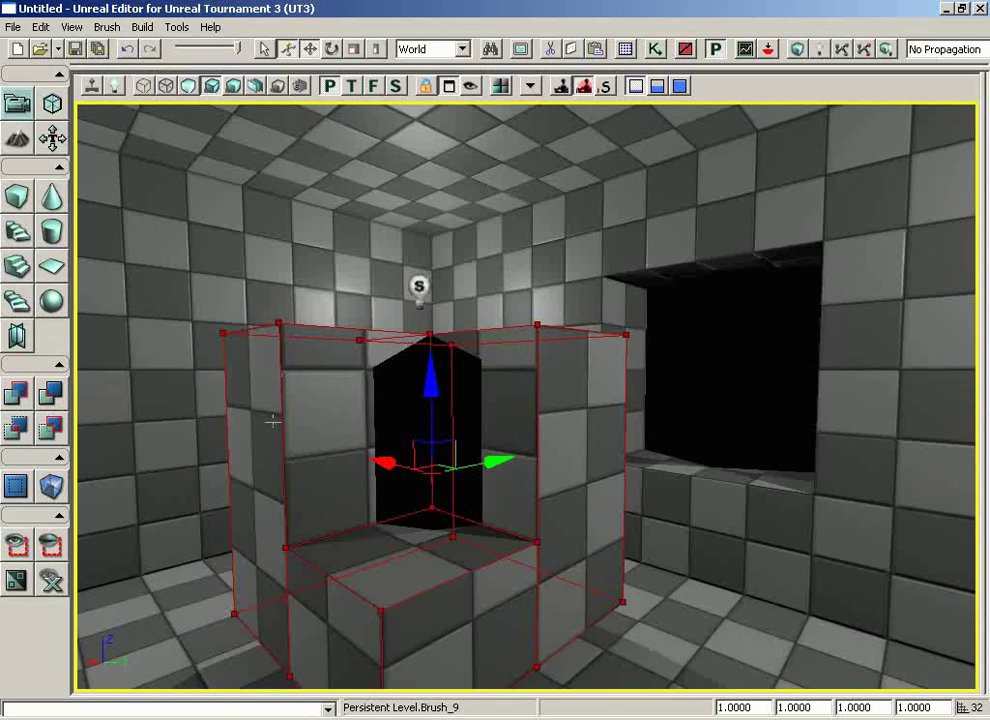
mouse_move(240, 375)
left_mouse_down()
mouse_move(230, 453)
mouse_move(265, 453)
mouse_move(162, 517)
mouse_move(250, 376)
left_mouse_up()
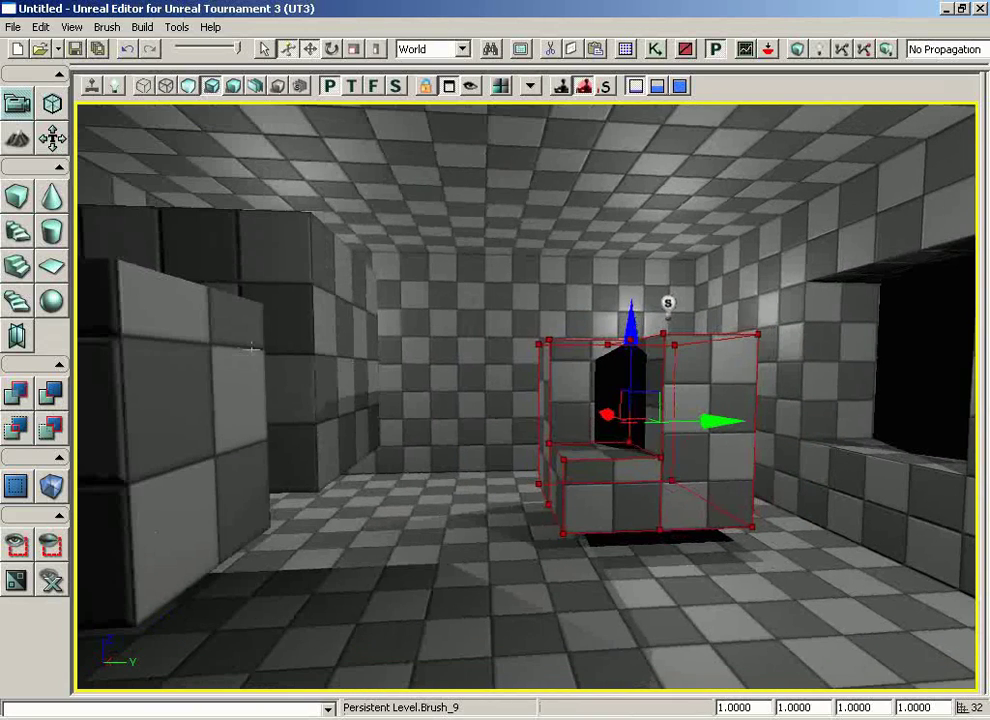
mouse_move(435, 356)
left_mouse_down()
mouse_move(453, 365)
mouse_move(433, 360)
left_mouse_up()
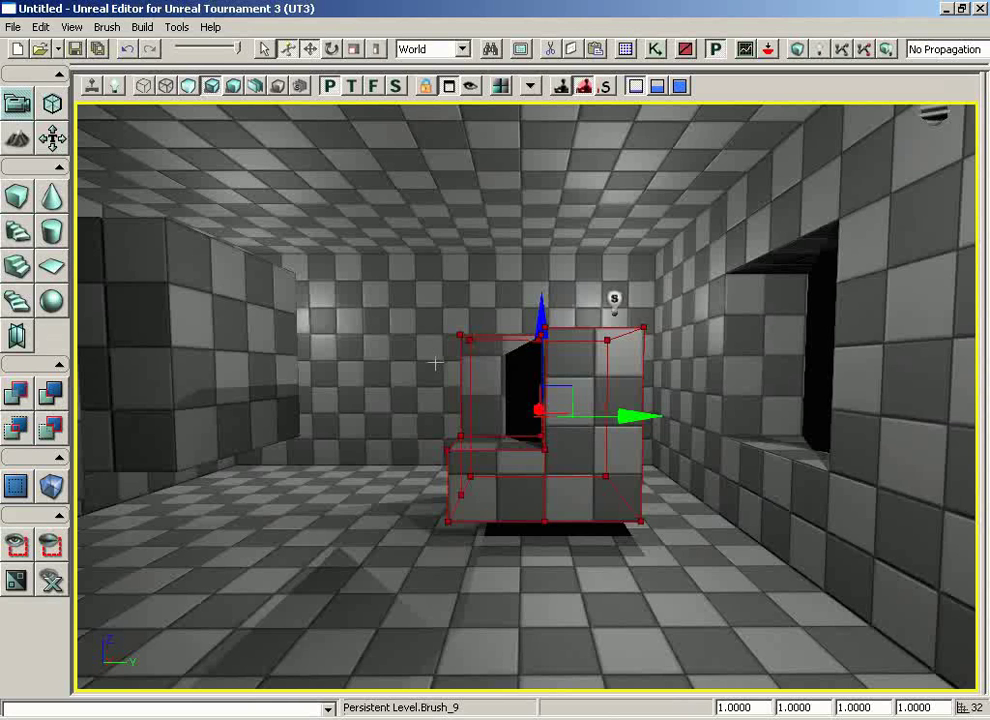
left_click_drag(630, 413, 450, 410)
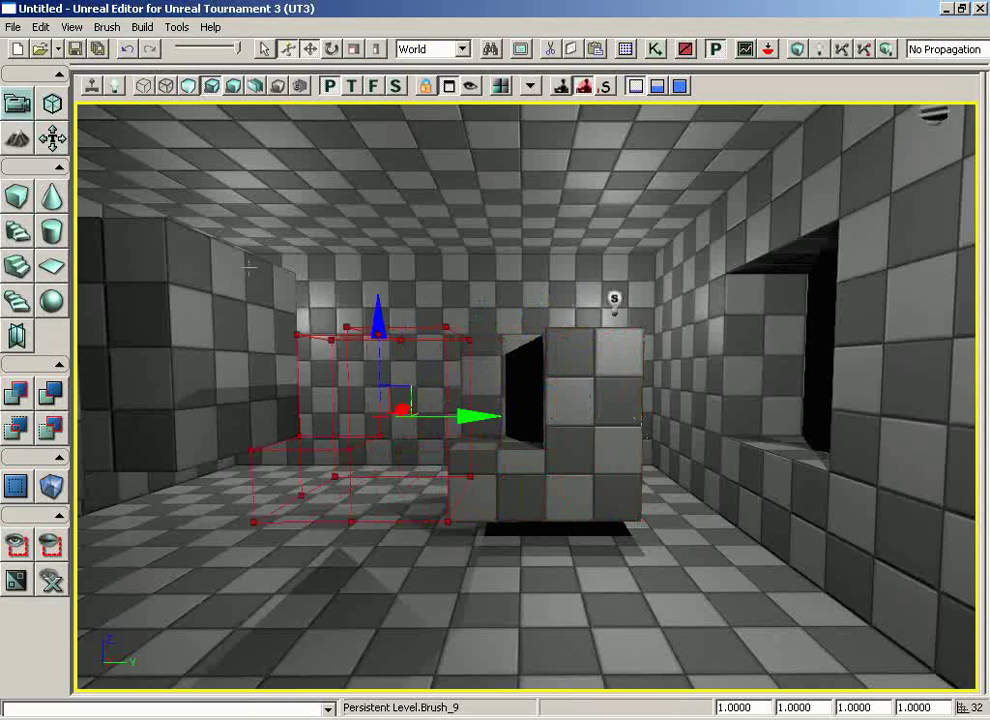
left_click(17, 196)
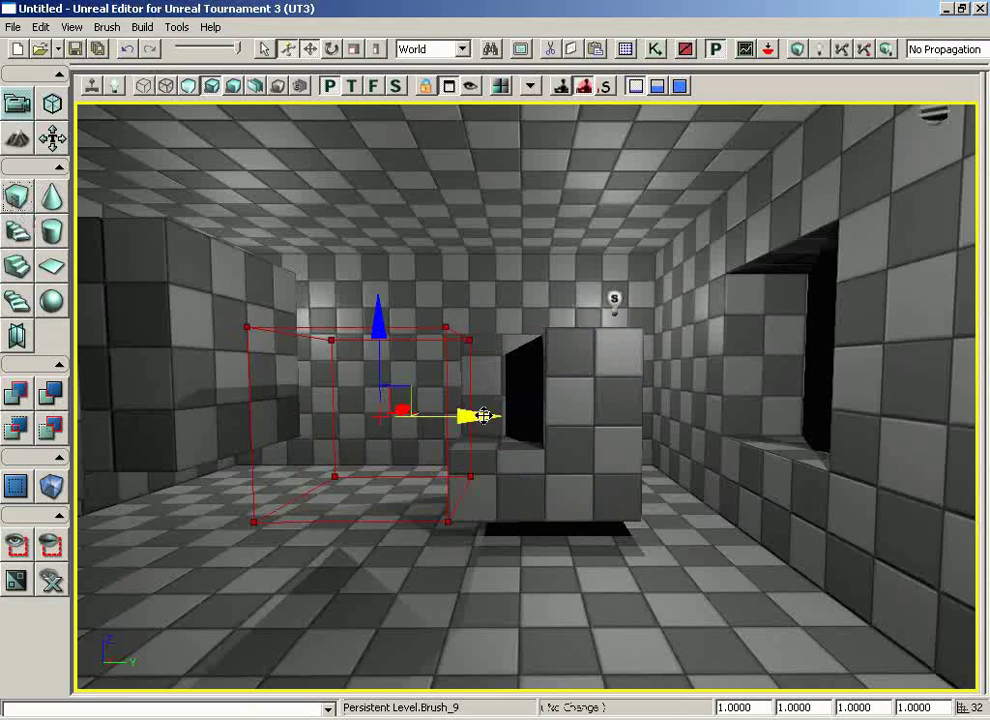
left_click_drag(484, 413, 405, 405)
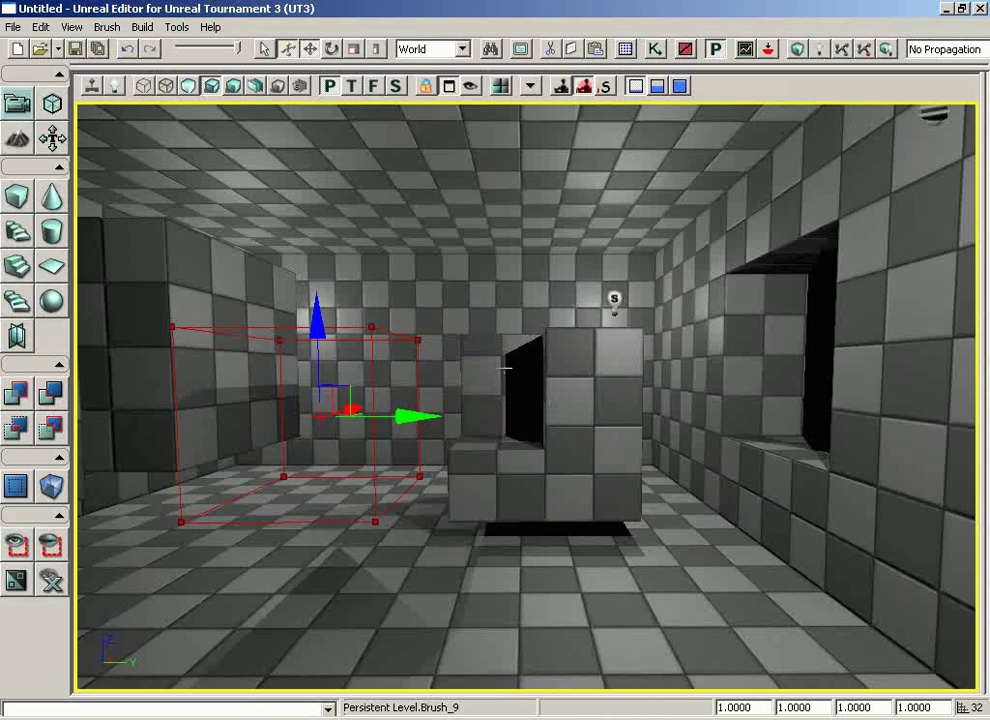
- Import wall.ASE as the builder brush with the solid mesh option, and shift it about 64 units along the Y axis
left_click(107, 27)
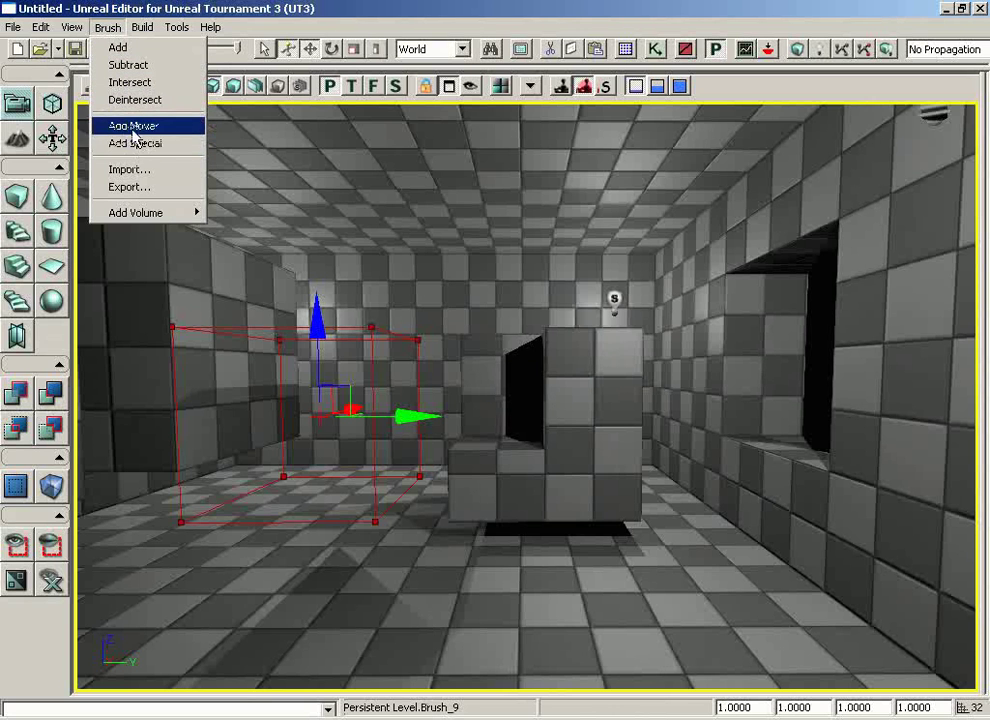
left_click(141, 180)
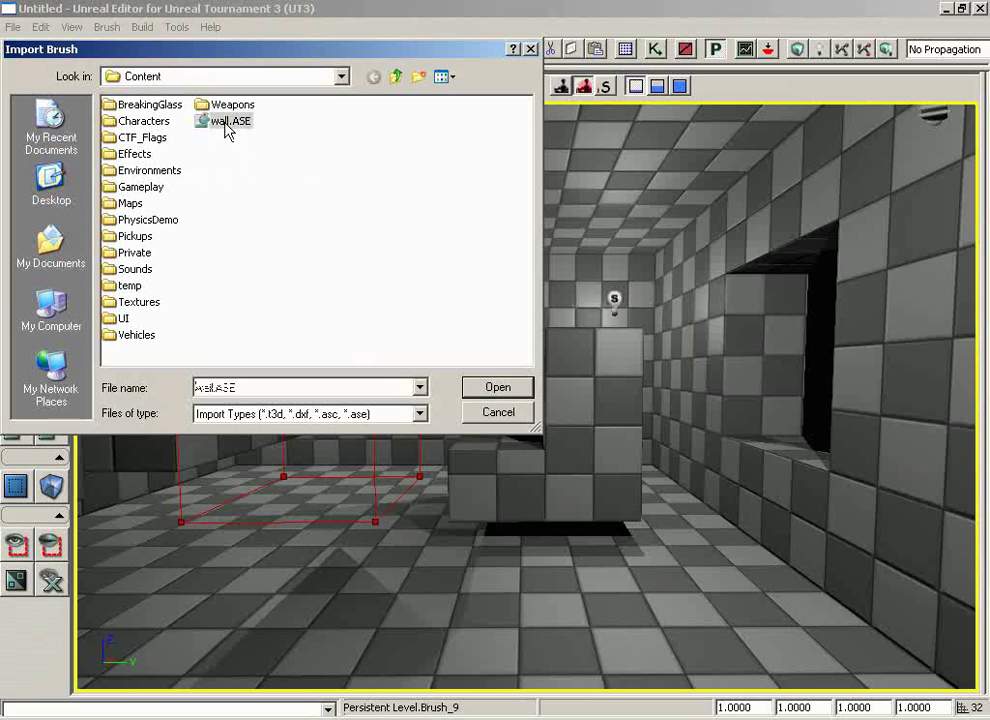
double_click(230, 121)
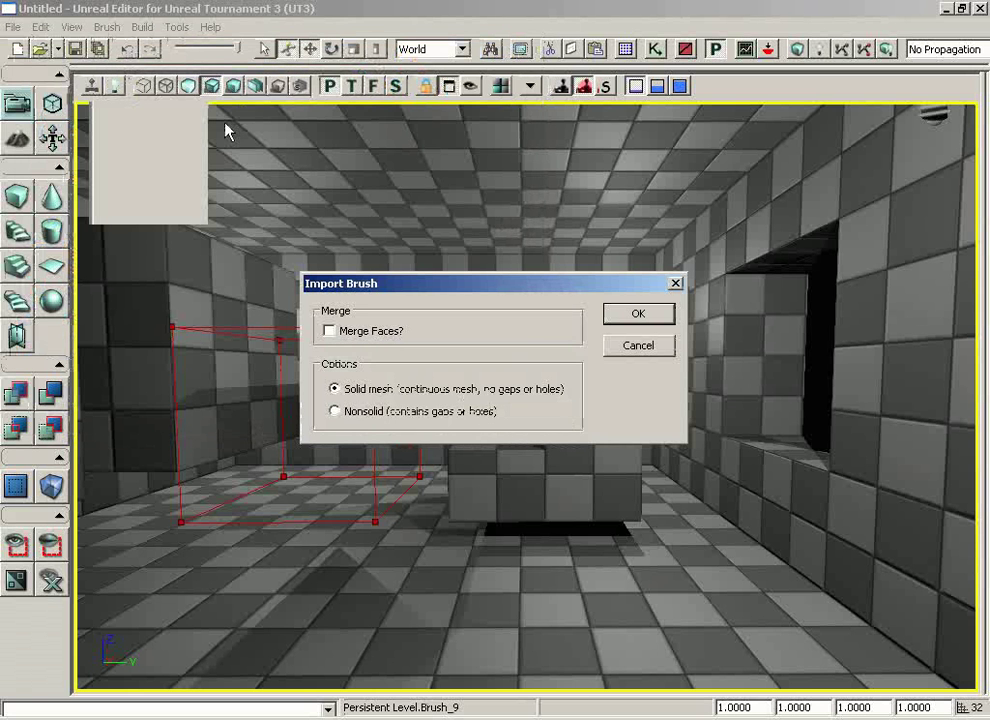
left_click(630, 316)
left_click_drag(410, 415, 449, 416)
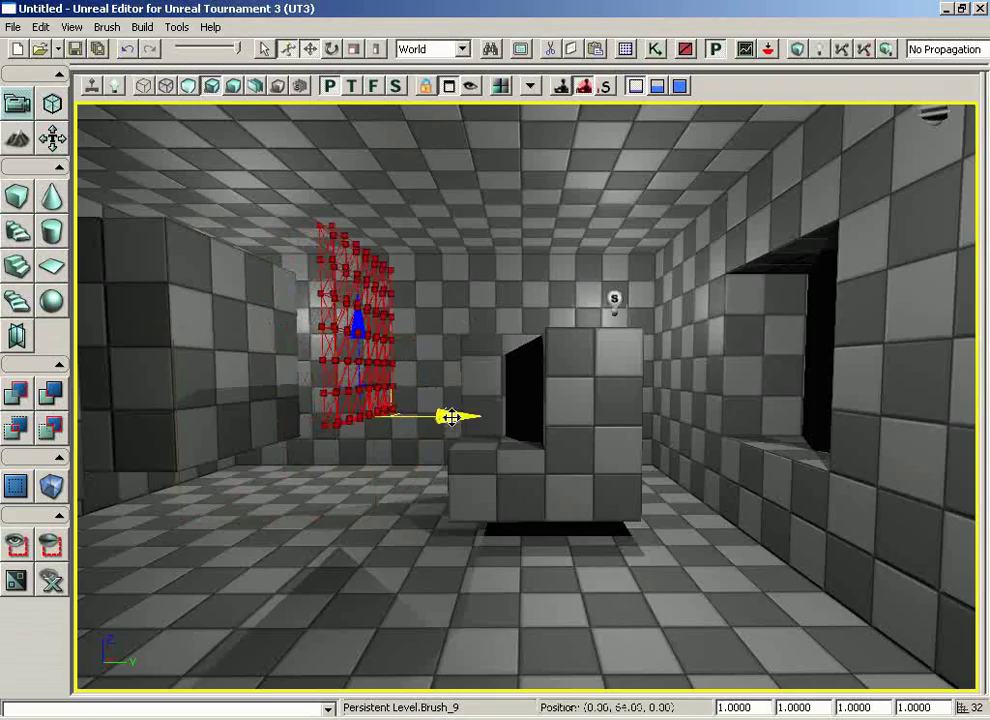
mouse_move(456, 358)
left_mouse_down()
mouse_move(460, 347)
mouse_move(332, 223)
mouse_move(420, 146)
mouse_move(235, 132)
left_mouse_up()
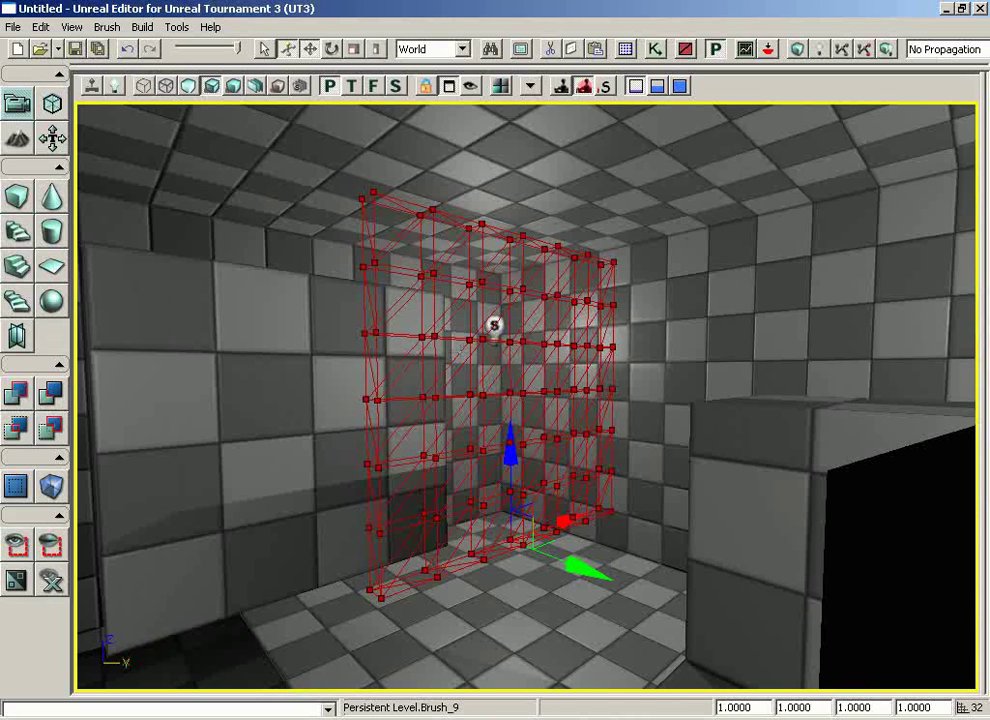
- Examine the brush export dialog without saving a file, and look over the available volume types
left_click(107, 27)
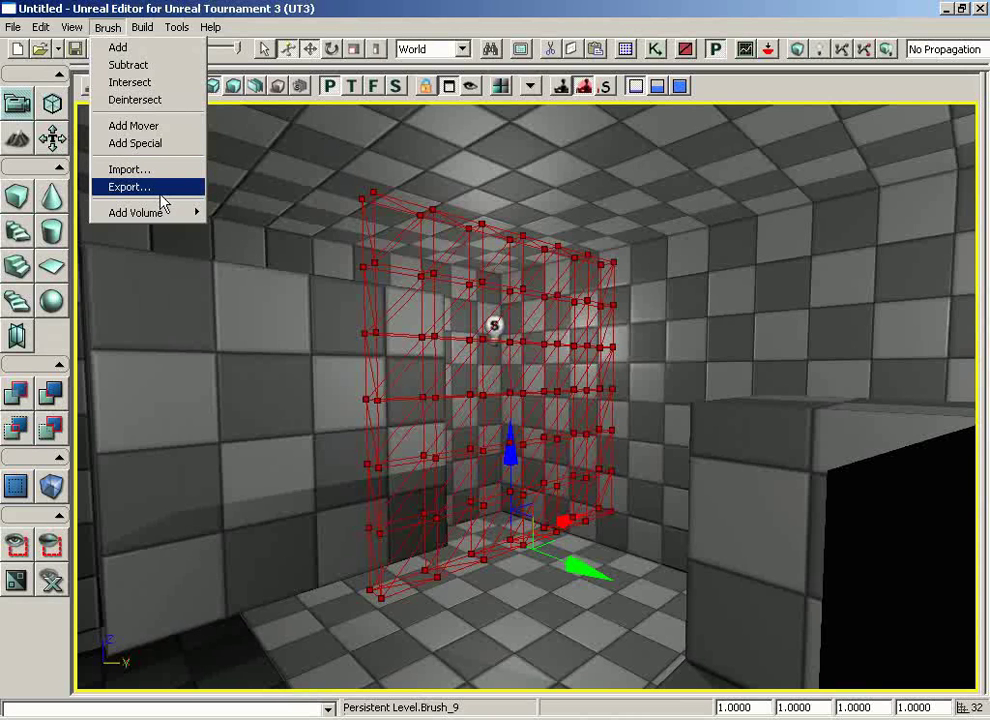
left_click(130, 187)
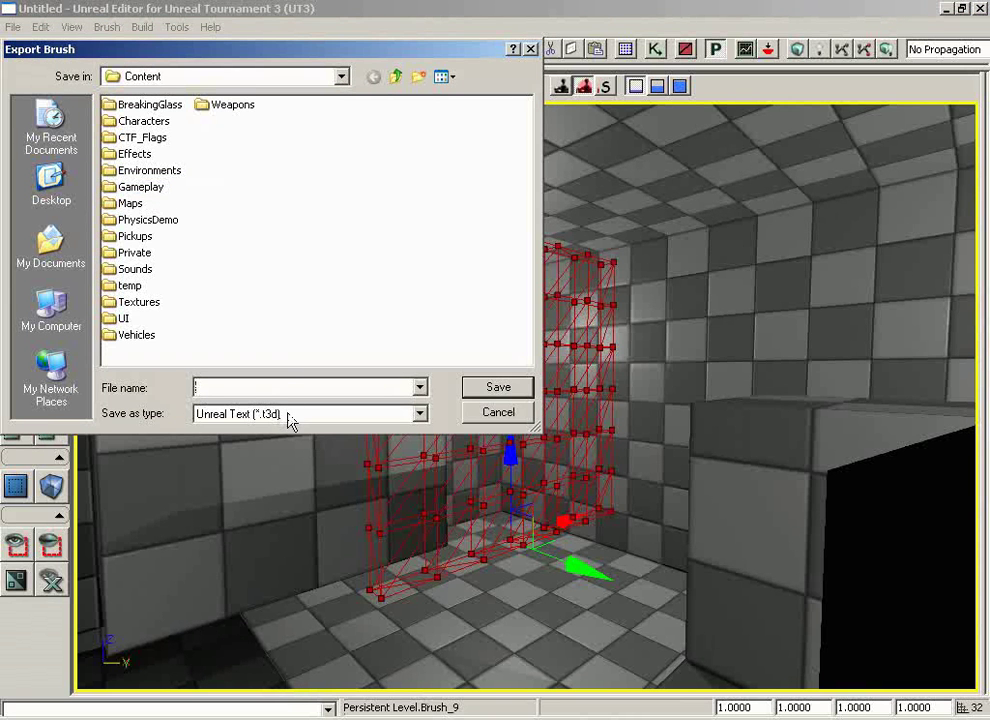
left_click(510, 413)
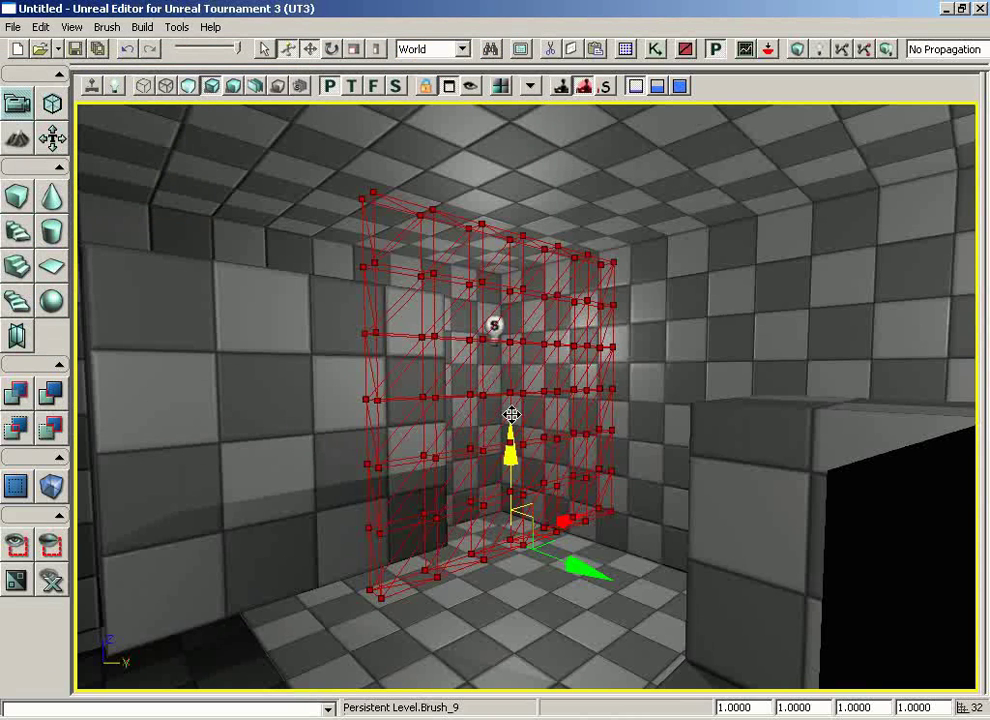
left_click(100, 27)
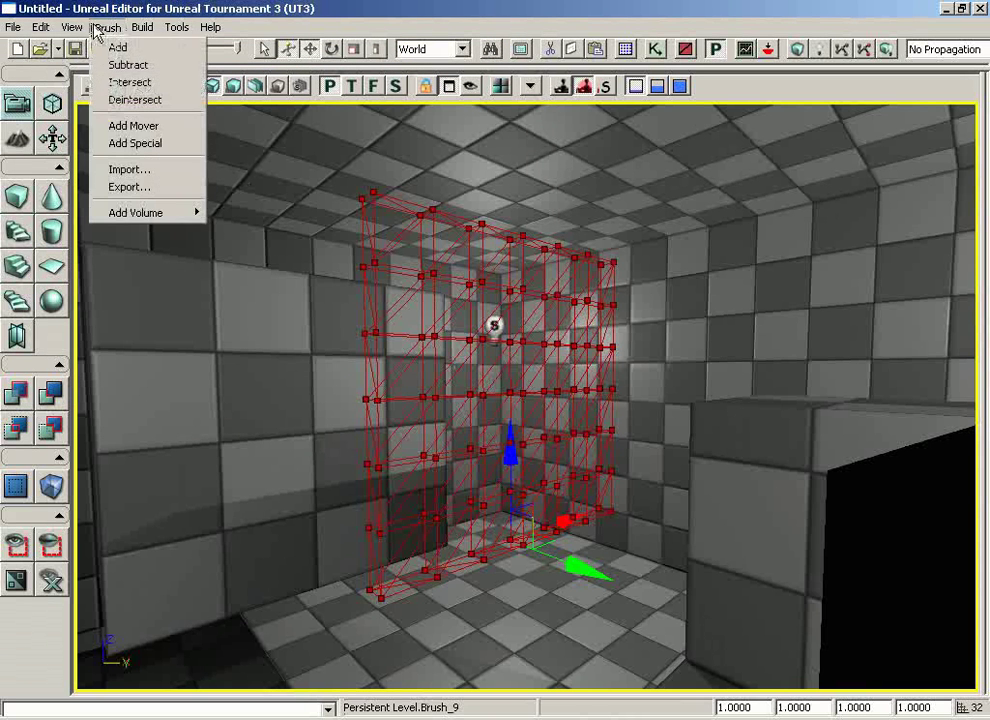
mouse_move(119, 215)
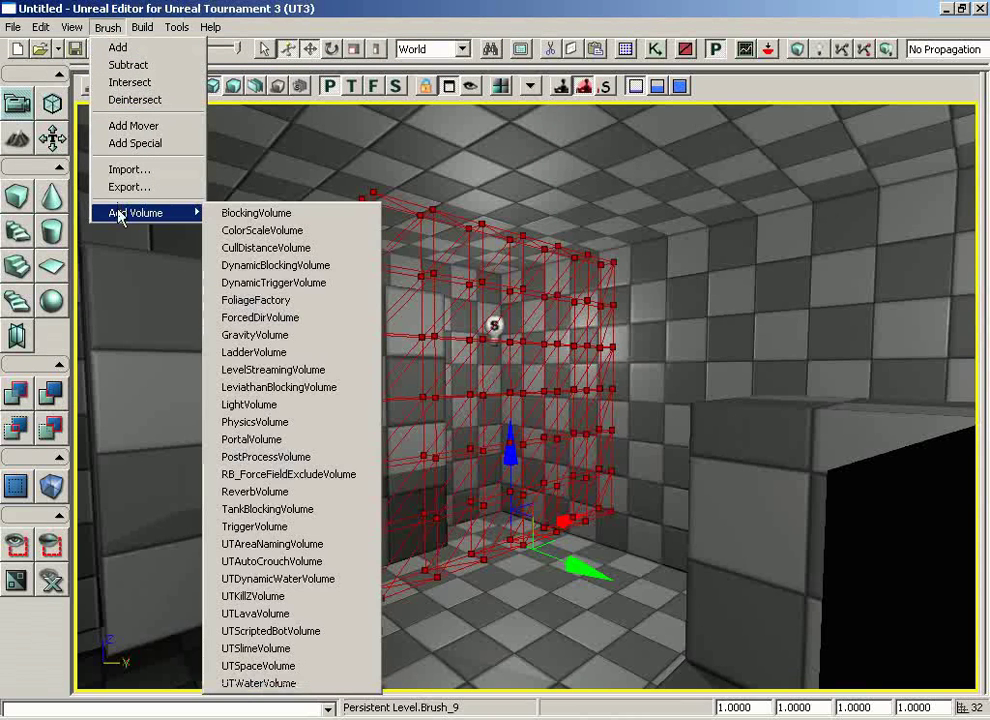
left_click_drag(460, 360, 462, 450)
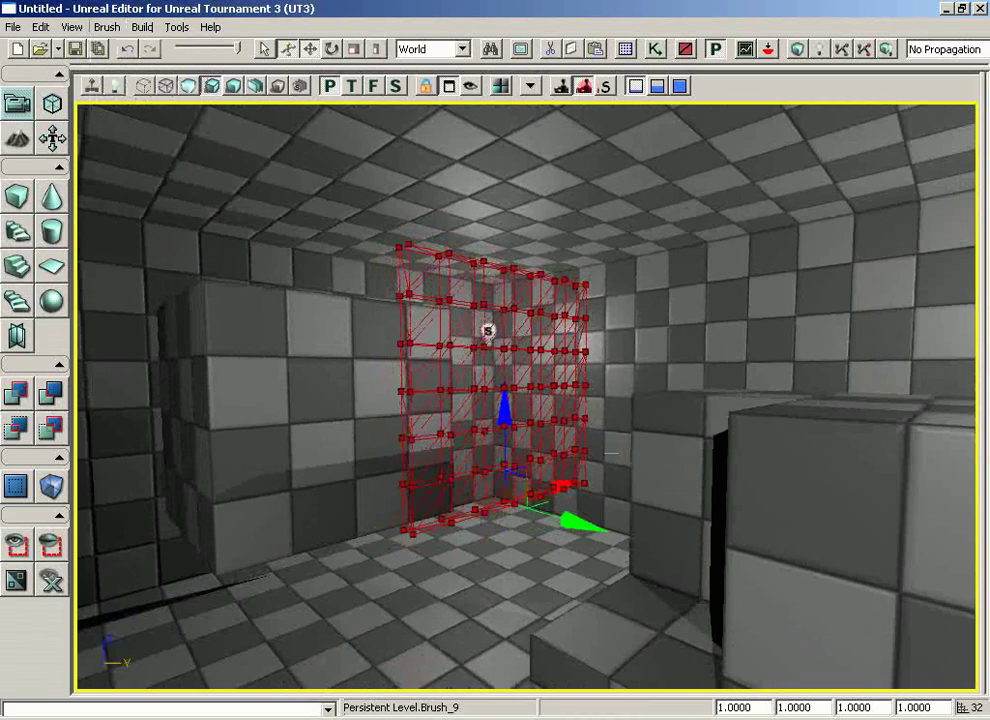
- Reset the builder brush to a cube and move it along the X axis to a clear area of the room
left_click(20, 198)
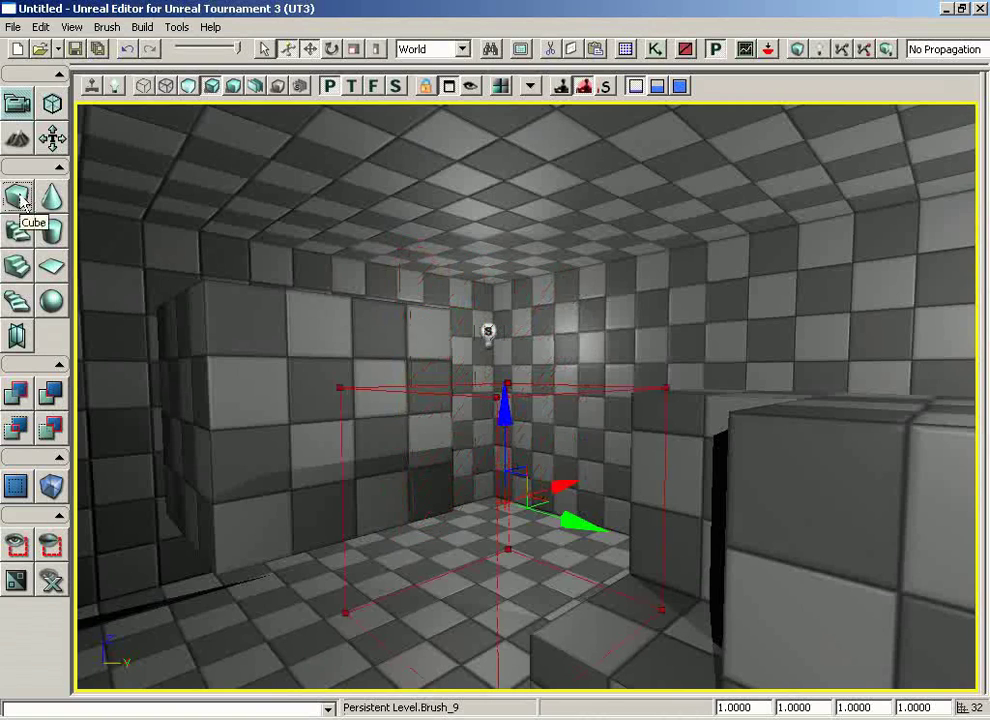
mouse_move(400, 540)
left_mouse_down()
mouse_move(416, 581)
mouse_move(309, 614)
mouse_move(358, 592)
mouse_move(387, 305)
mouse_move(241, 350)
mouse_move(387, 343)
left_mouse_up()
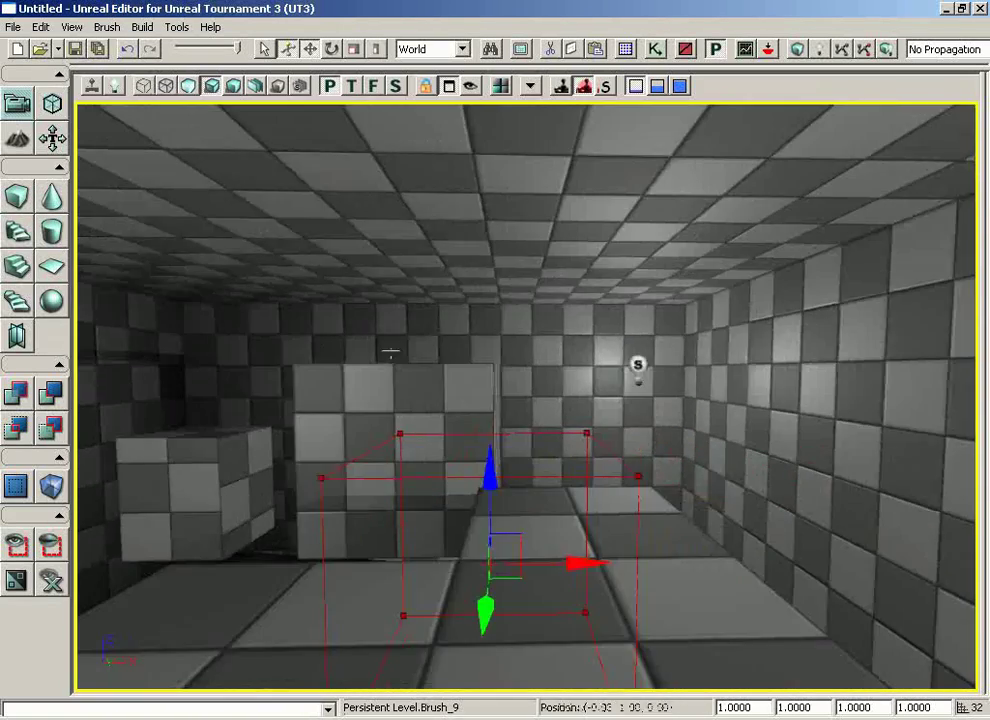
left_click_drag(575, 563, 225, 525)
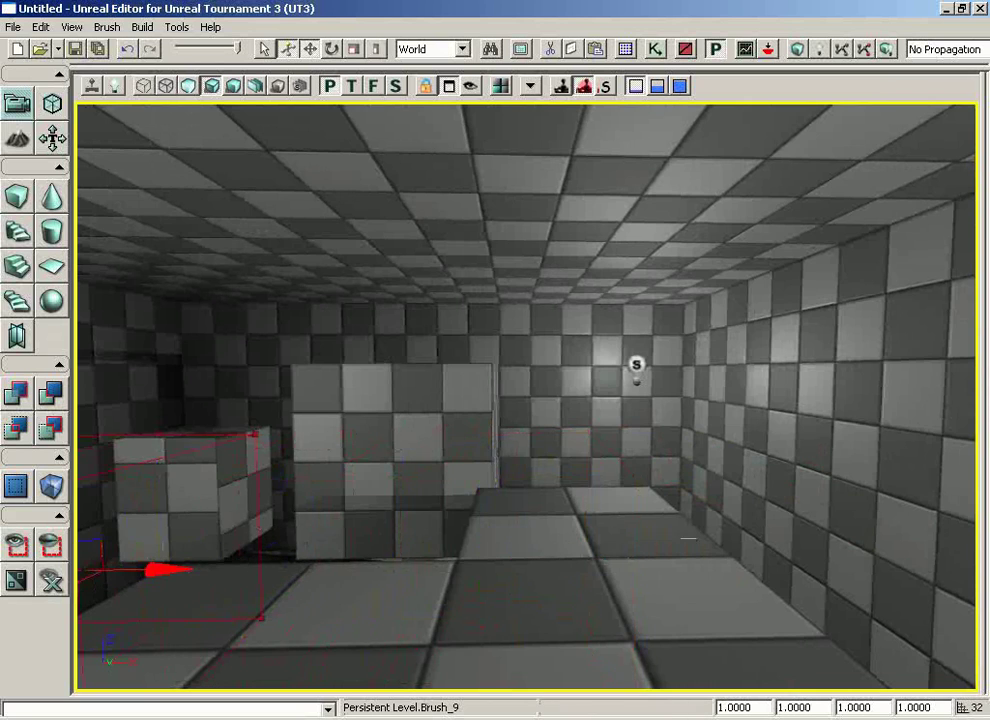
mouse_move(687, 537)
left_mouse_down()
mouse_move(351, 466)
mouse_move(352, 390)
left_mouse_up()
left_click_drag(454, 567, 284, 612)
mouse_move(579, 498)
left_mouse_down()
mouse_move(470, 560)
mouse_move(568, 558)
mouse_move(590, 533)
left_mouse_up()
- Add a BlockingVolume in the shape of the builder brush and move the builder brush off it along the Y axis
left_click(107, 27)
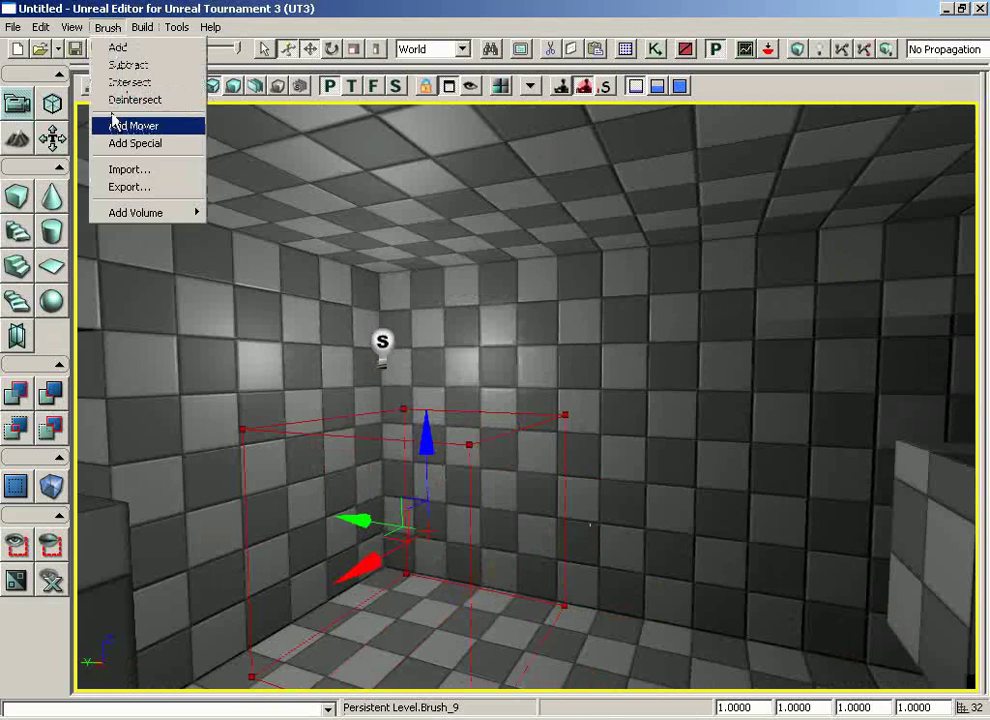
mouse_move(130, 212)
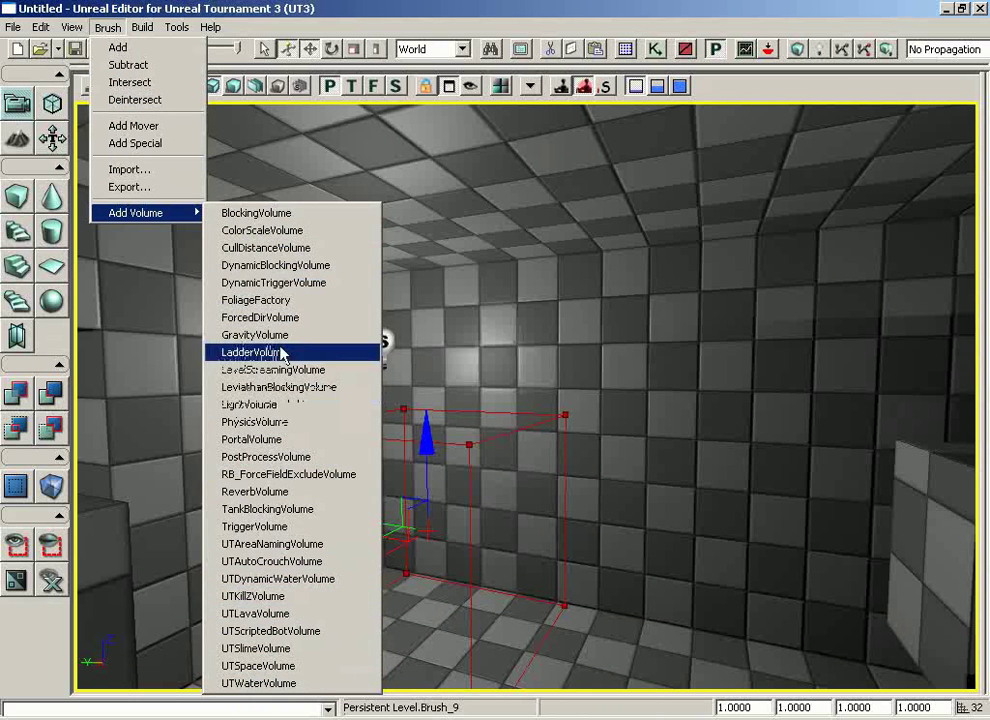
left_click(282, 221)
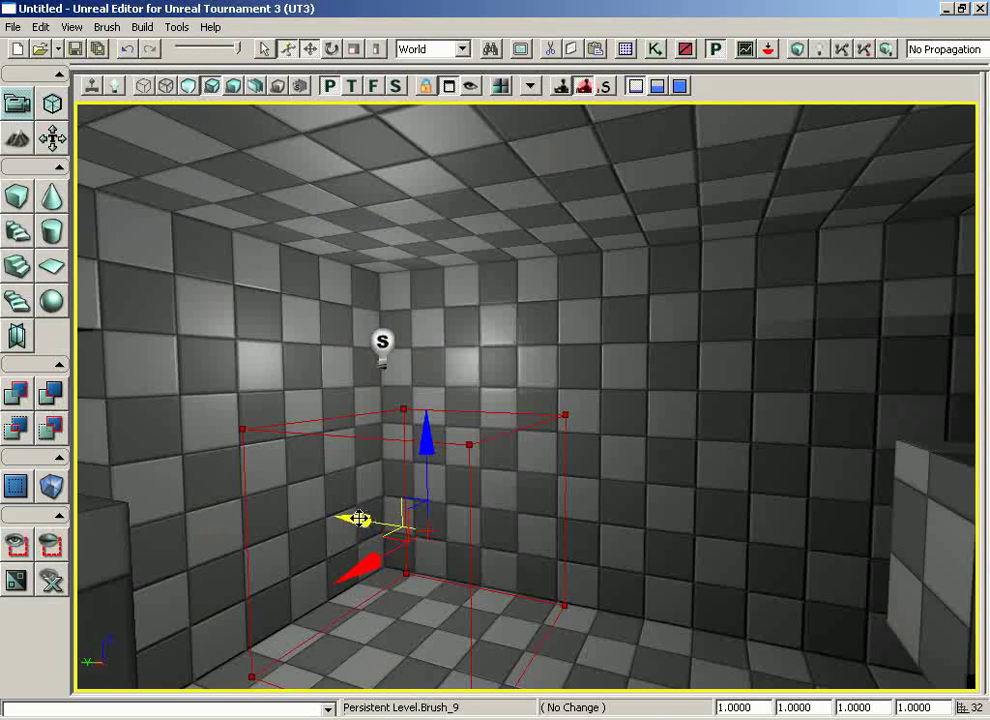
mouse_move(358, 518)
left_mouse_down()
mouse_move(166, 450)
mouse_move(100, 455)
left_mouse_up()
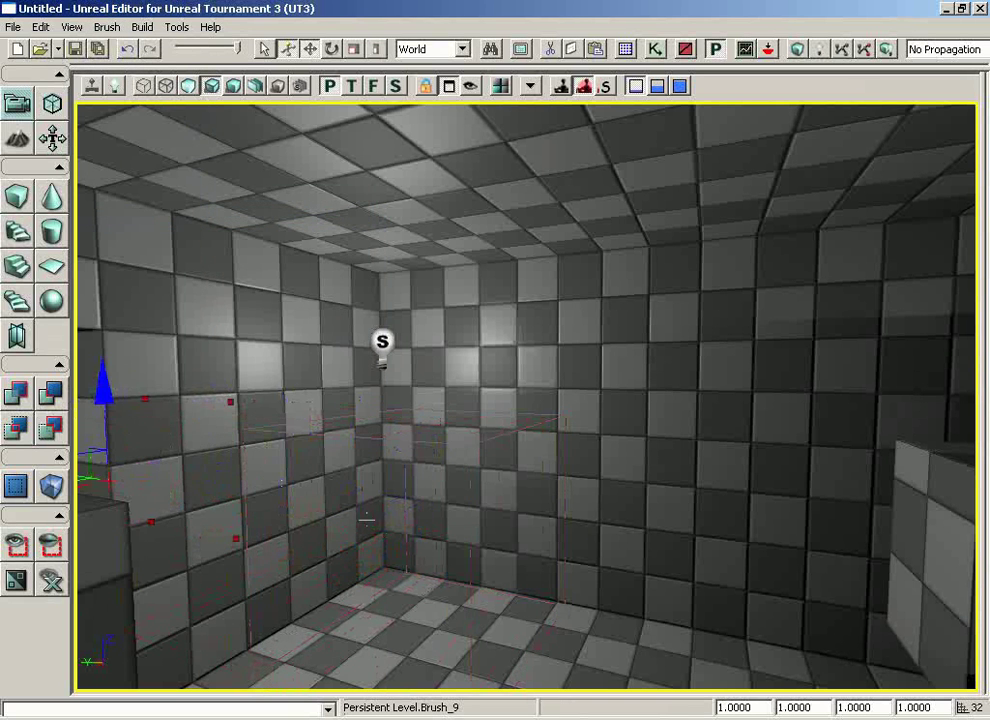
- Select the blocking volume and turn on Brush Marker Polys so that its faces are shaded
left_click(469, 565)
left_click_drag(652, 524, 652, 534)
right_click_drag(652, 534, 656, 486)
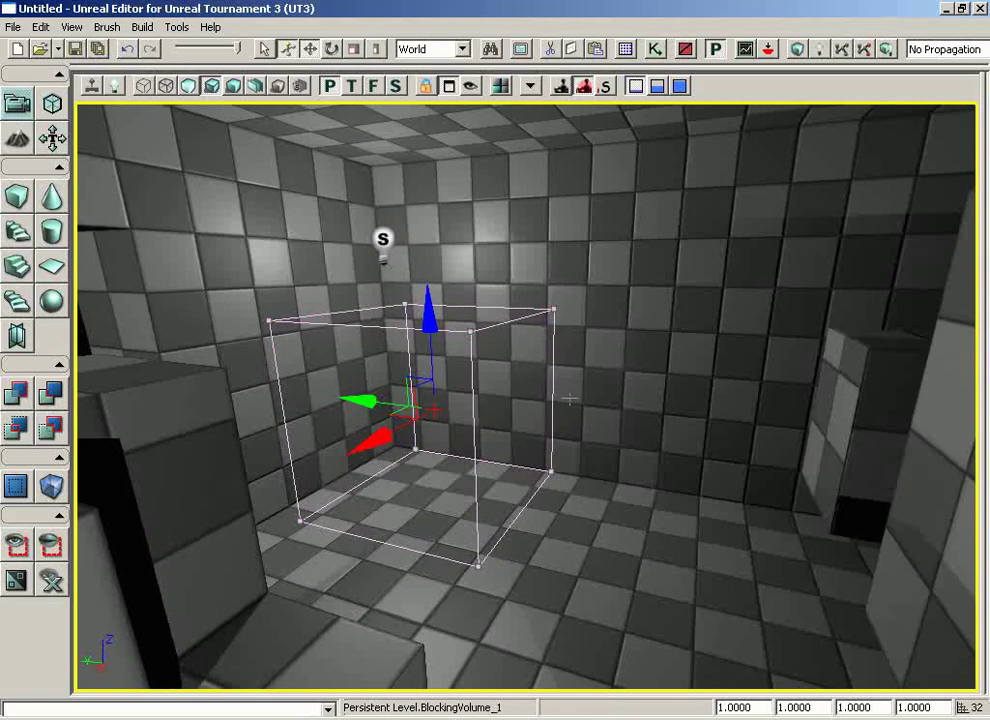
left_click(72, 27)
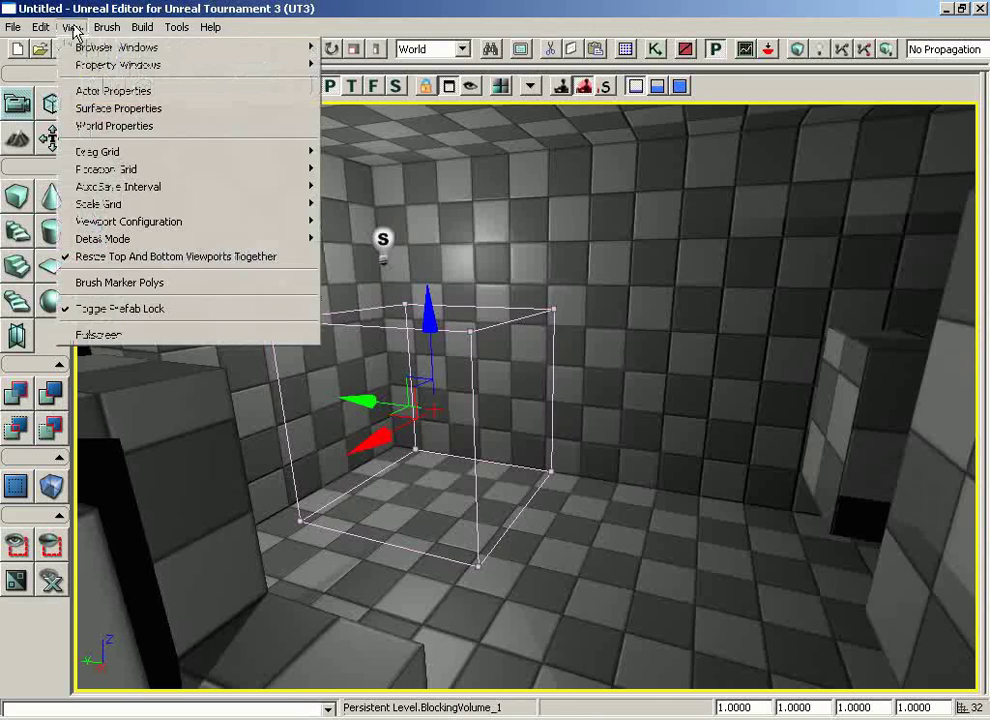
left_click(100, 283)
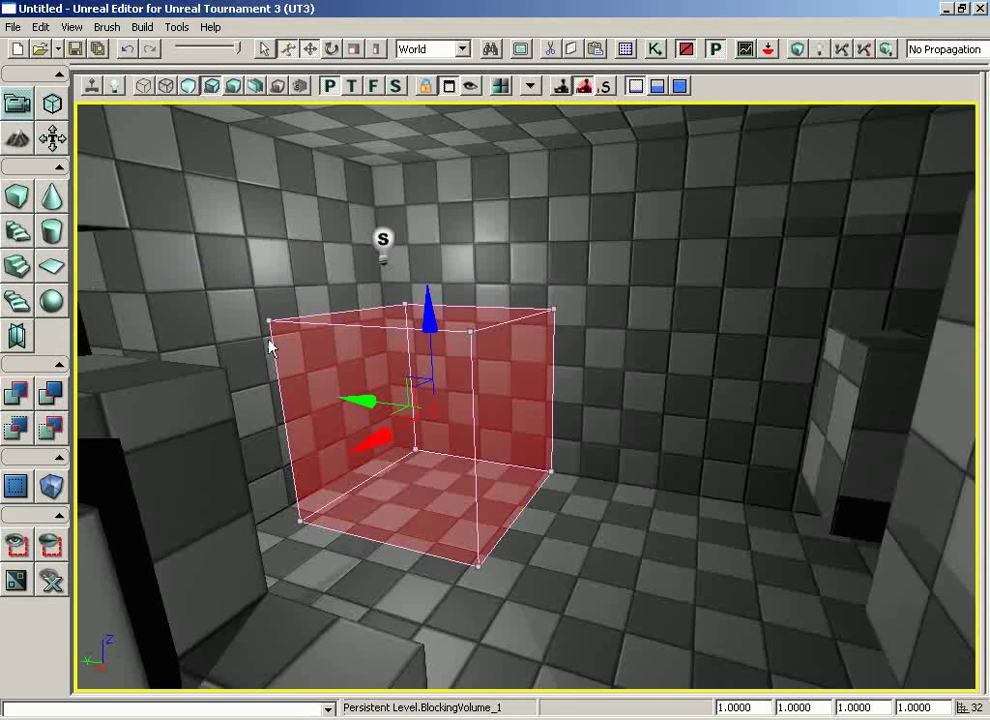
- Open the list of brush commands with the shaded blocking volume in view
mouse_move(267, 342)
left_mouse_down()
mouse_move(654, 420)
mouse_move(634, 327)
mouse_move(603, 281)
mouse_move(603, 376)
left_mouse_up()
right_click_drag(603, 376, 602, 354)
left_click(104, 27)
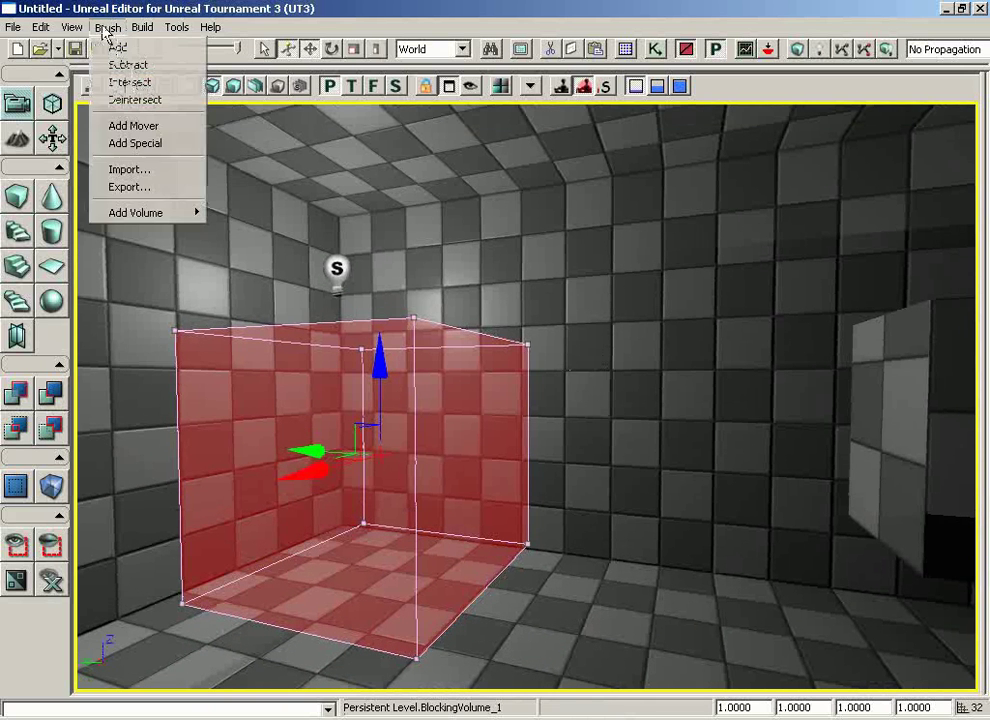